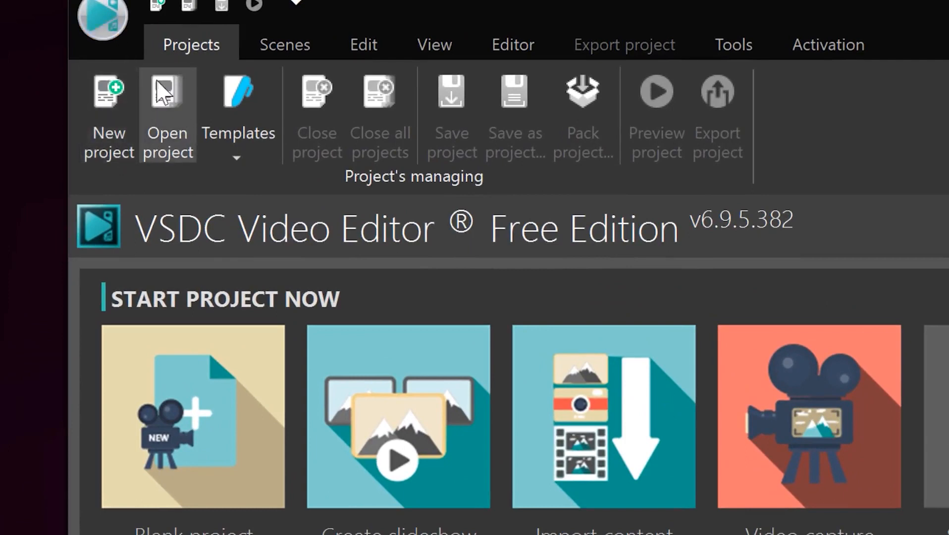
pyautogui.click(248, 153)
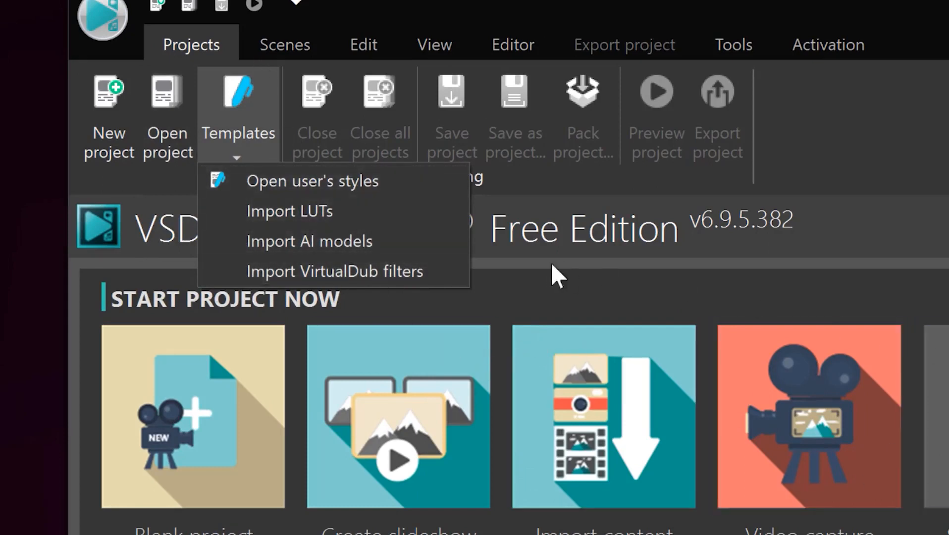
pyautogui.click(946, 292)
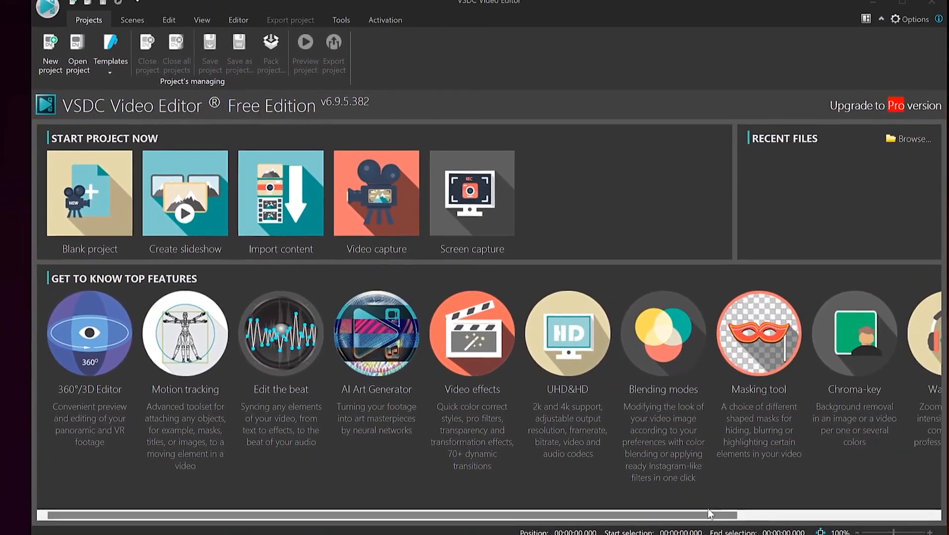
pyautogui.moveTo(701, 517); pyautogui.dragTo(862, 519)
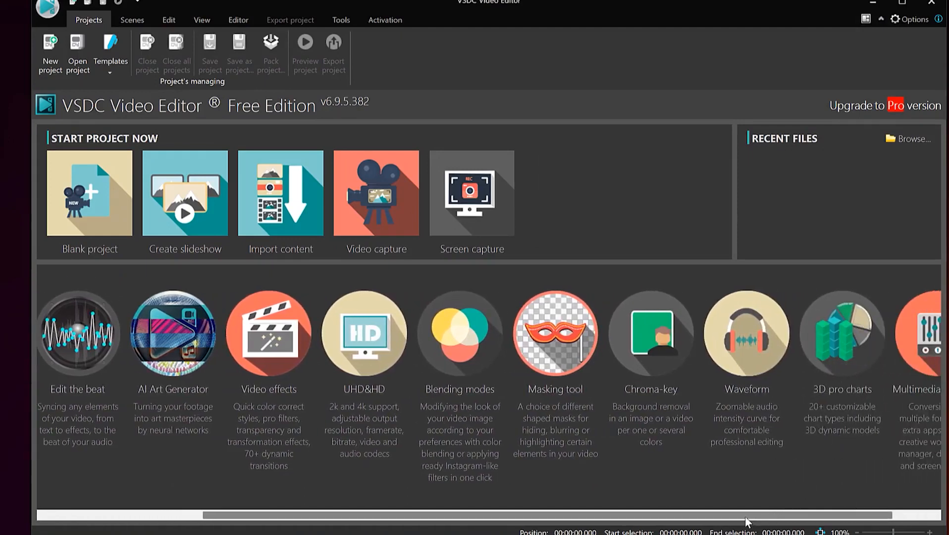
pyautogui.moveTo(728, 513); pyautogui.dragTo(355, 502)
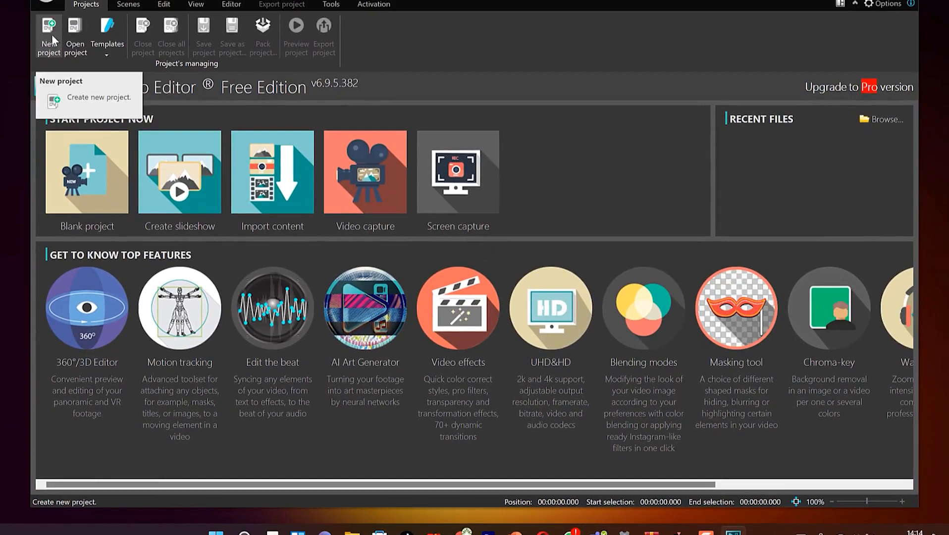
# Create a new project titled "Intro 1", keeping the frame rate at 30 fps.
pyautogui.click(51, 34)
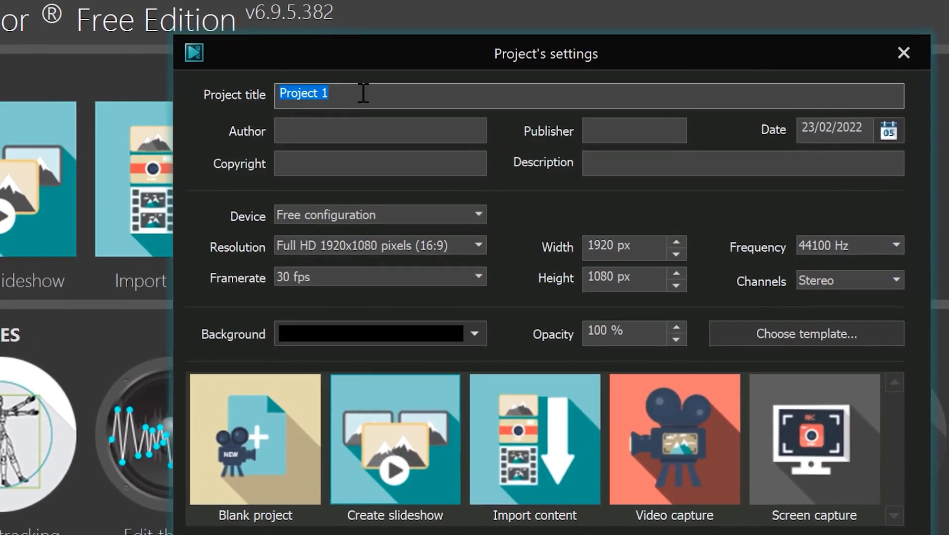
pyautogui.write('Intro')
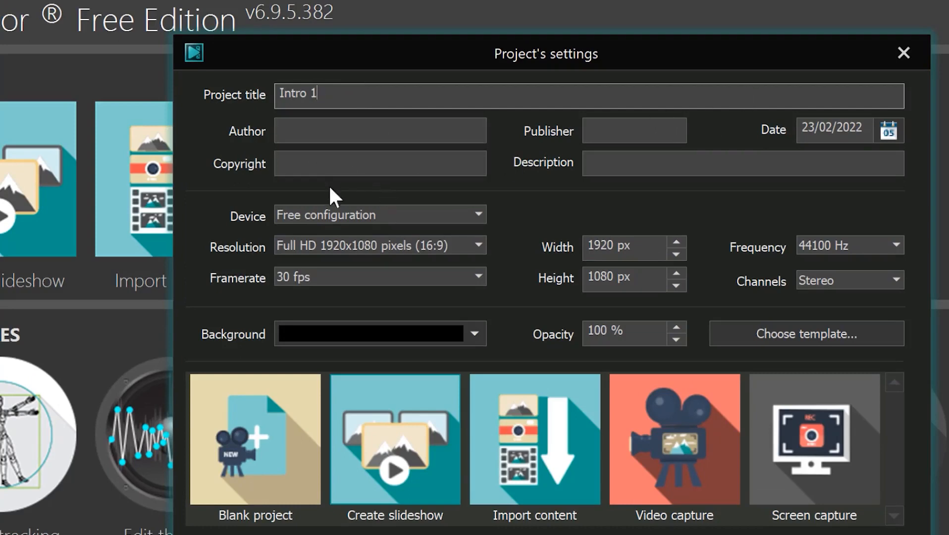
pyautogui.click(478, 276)
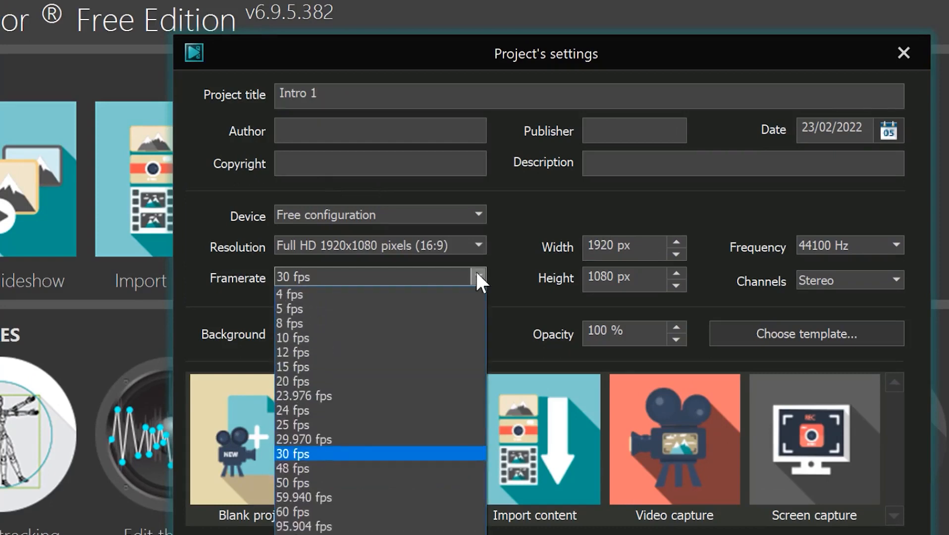
pyautogui.click(478, 276)
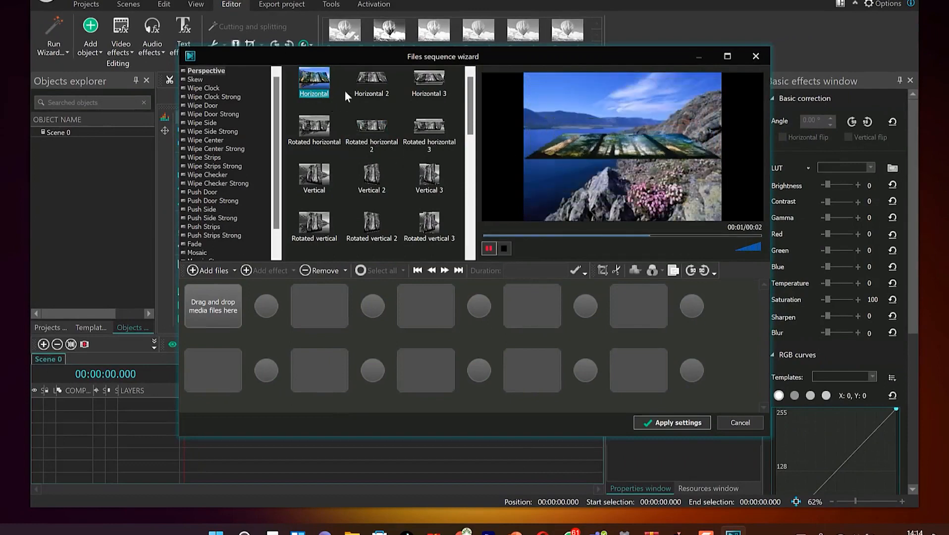
# Preview the Perspective, Push Side Strong, Wipe Checker Strong and Mosaic transitions in the Files sequence wizard, and close it without applying.
pyautogui.click(373, 85)
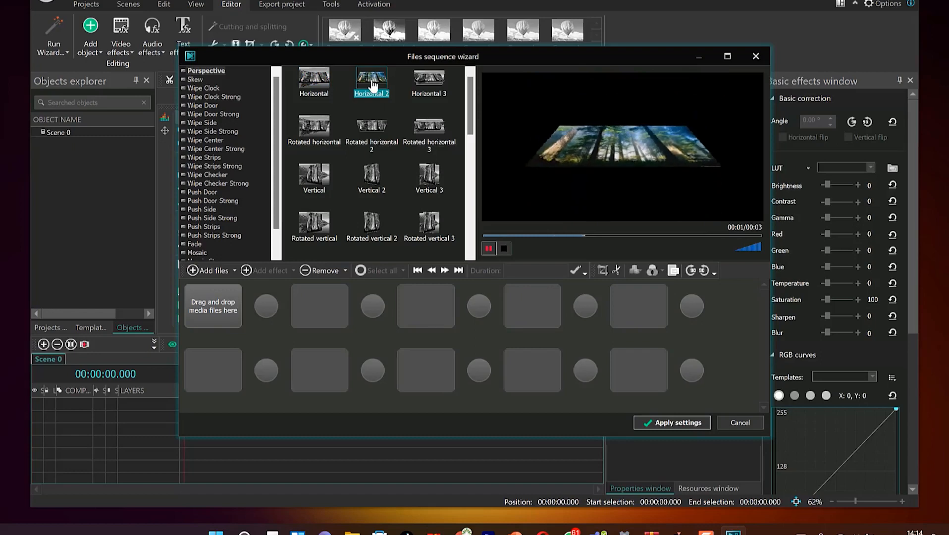
pyautogui.click(425, 90)
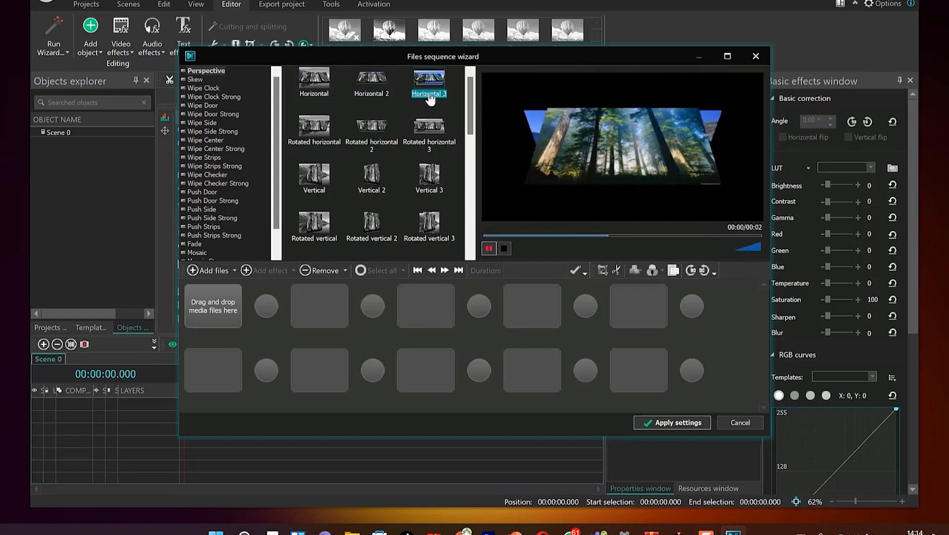
pyautogui.click(384, 133)
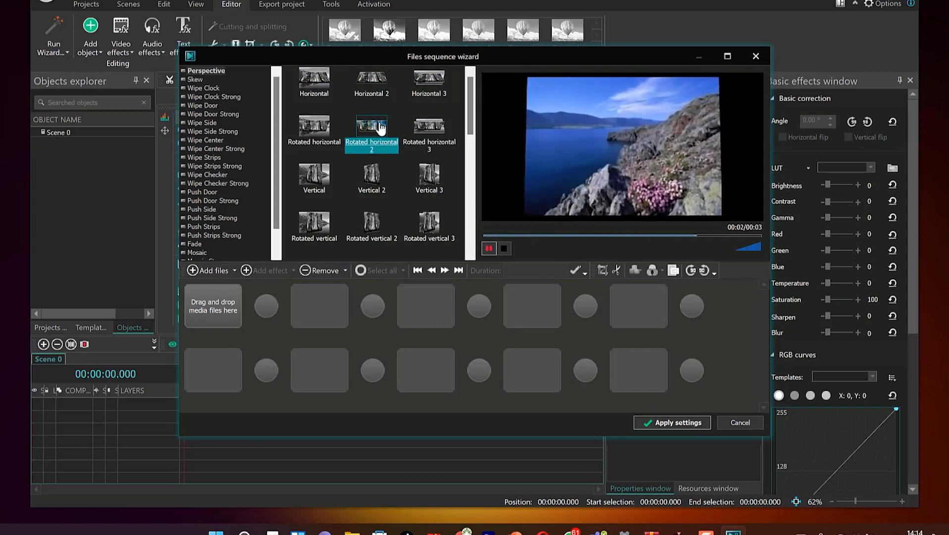
pyautogui.click(314, 127)
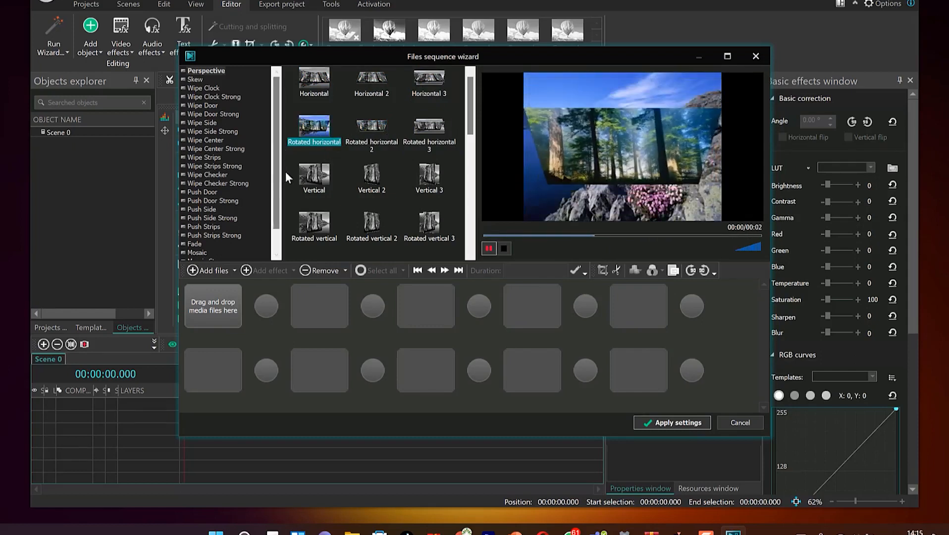
pyautogui.click(199, 218)
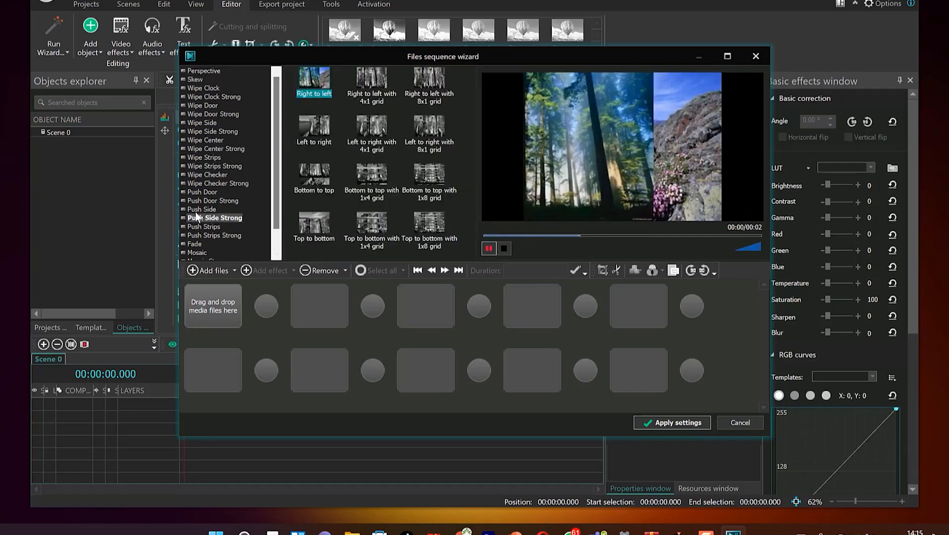
pyautogui.click(231, 187)
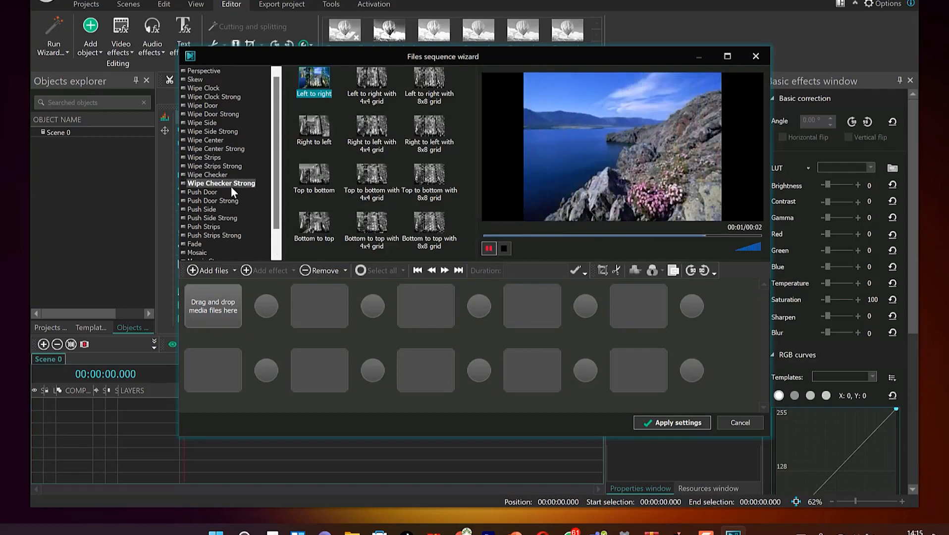
pyautogui.click(200, 251)
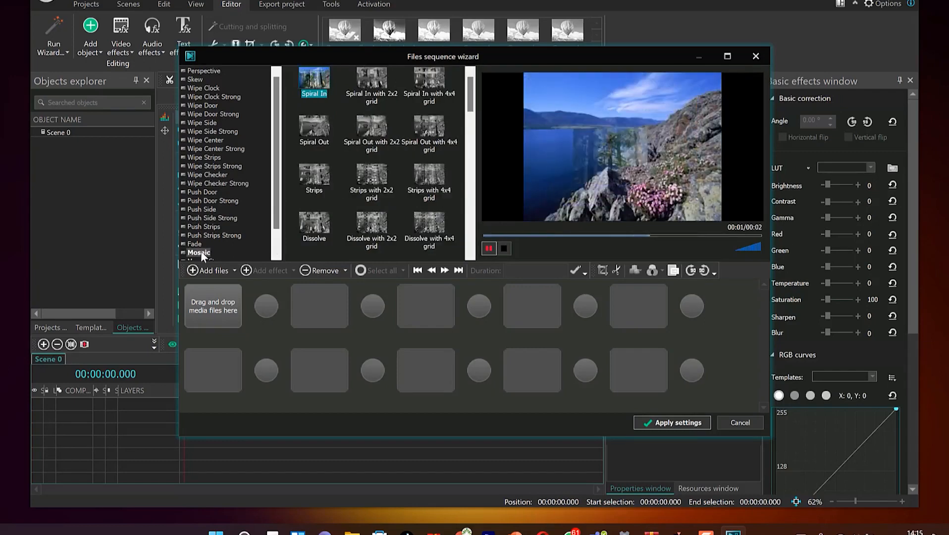
pyautogui.scroll(-1, 255, 208)
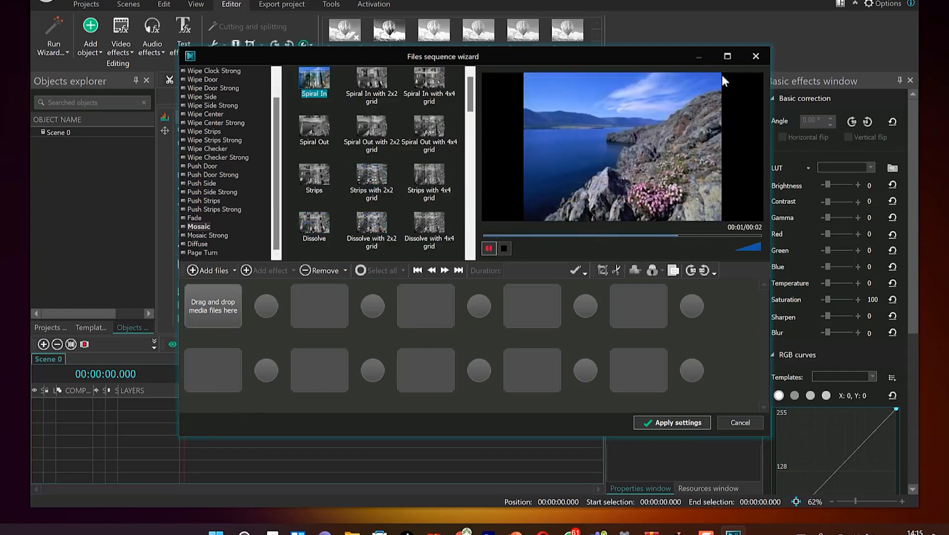
pyautogui.click(756, 56)
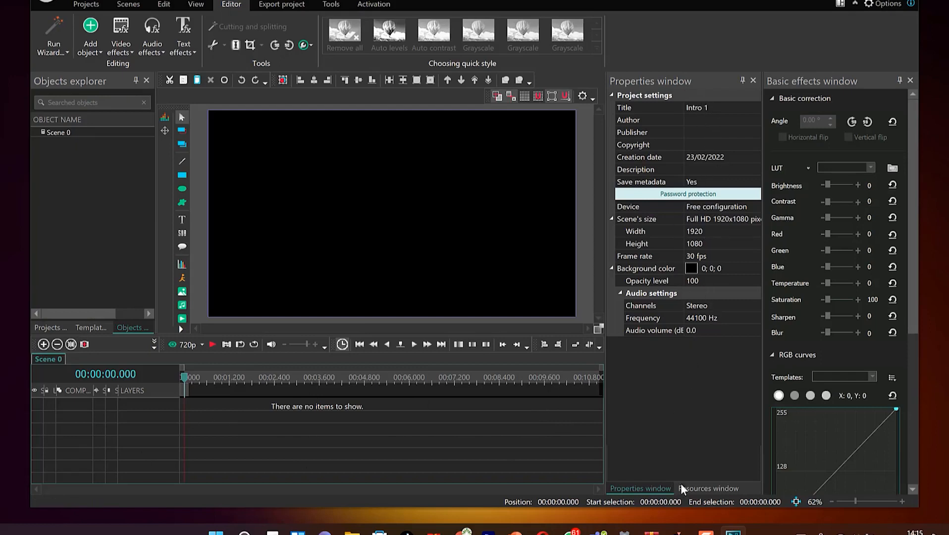
# Close the Properties window and narrow the Resources window to give the preview and timeline more room.
pyautogui.click(698, 487)
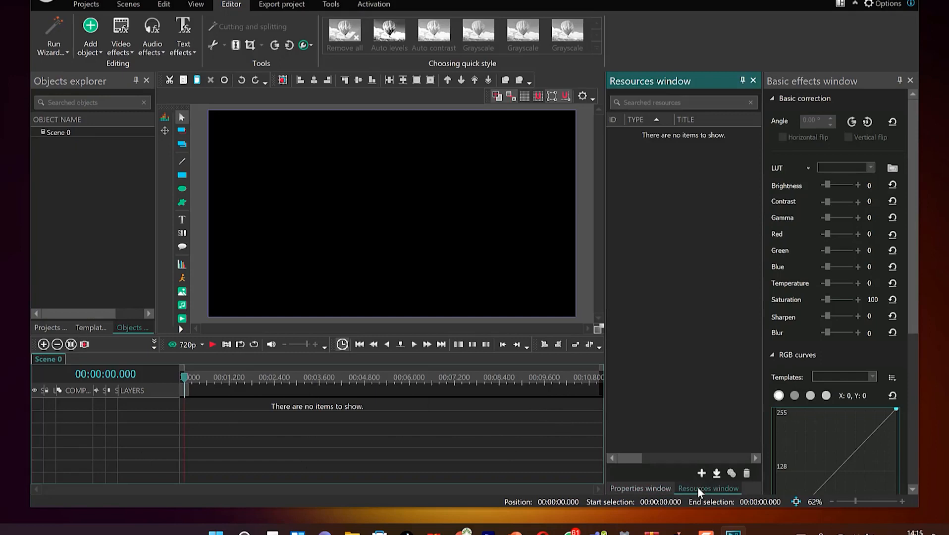
pyautogui.click(638, 488)
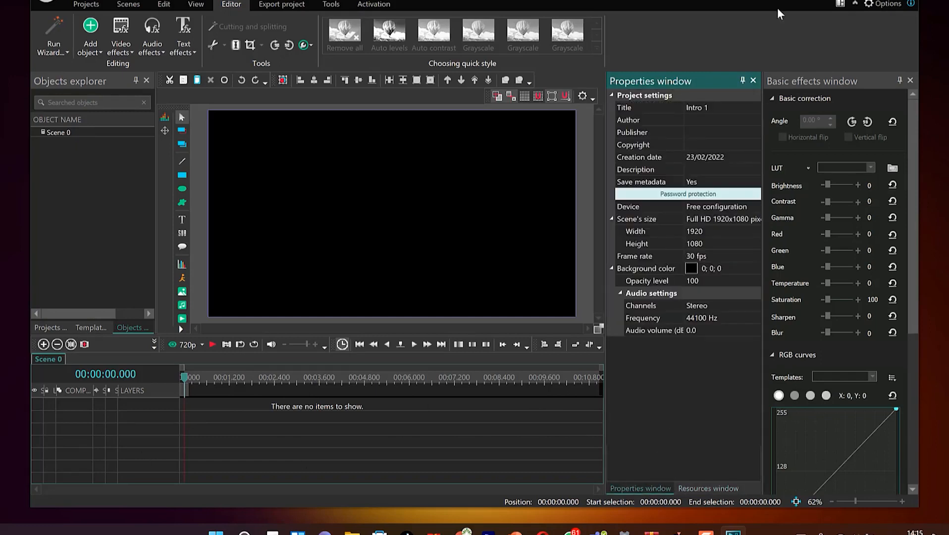
pyautogui.click(753, 79)
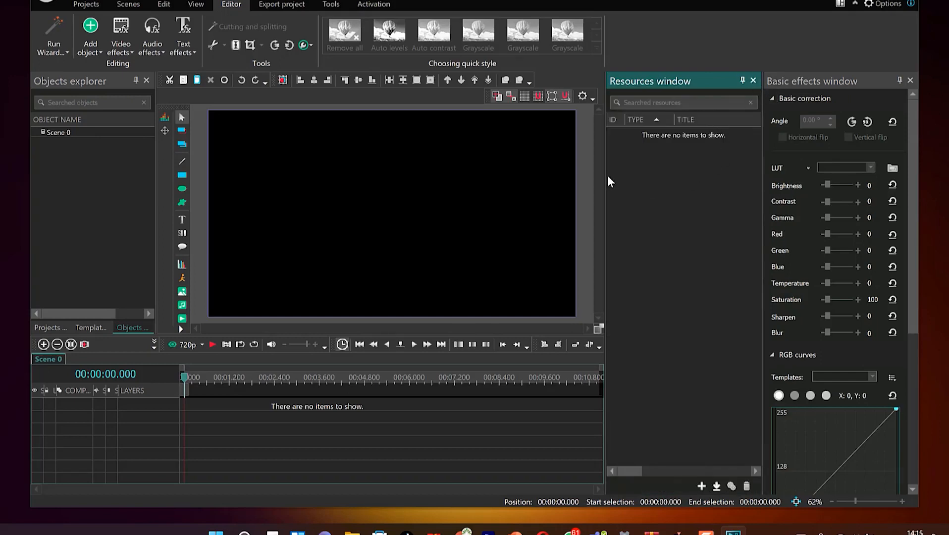
pyautogui.moveTo(606, 176); pyautogui.dragTo(728, 153)
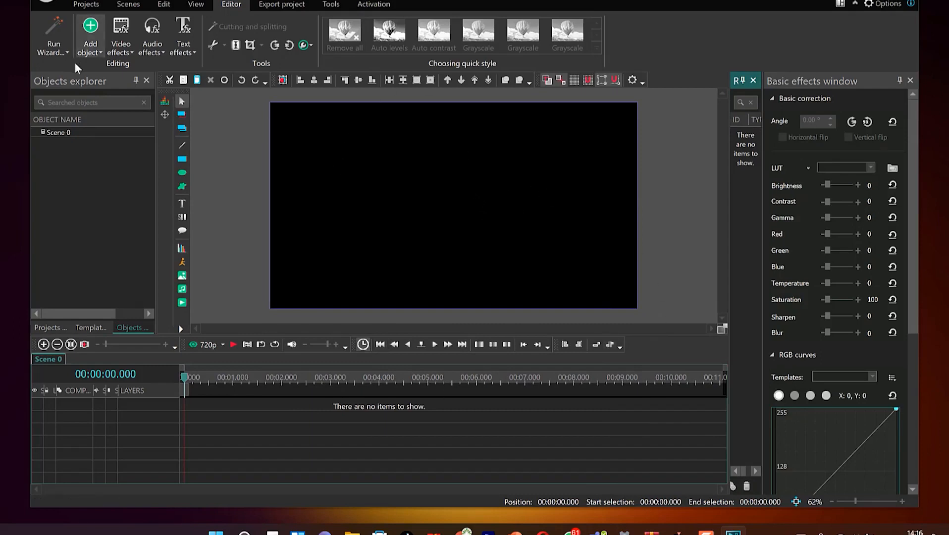
# Add the intro video from Videos > NEW > Kdenlive to the scene, placed from the cursor position on a new layer.
pyautogui.click(96, 51)
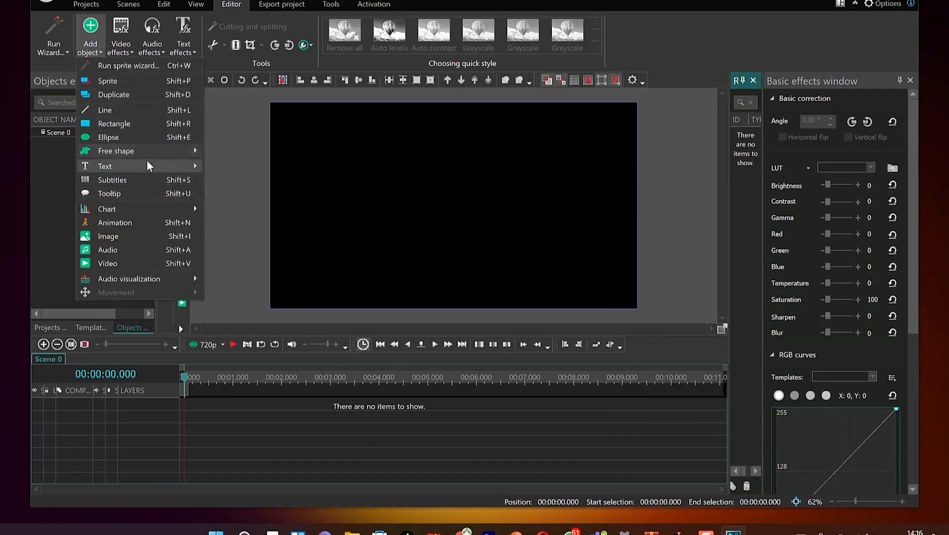
pyautogui.click(157, 260)
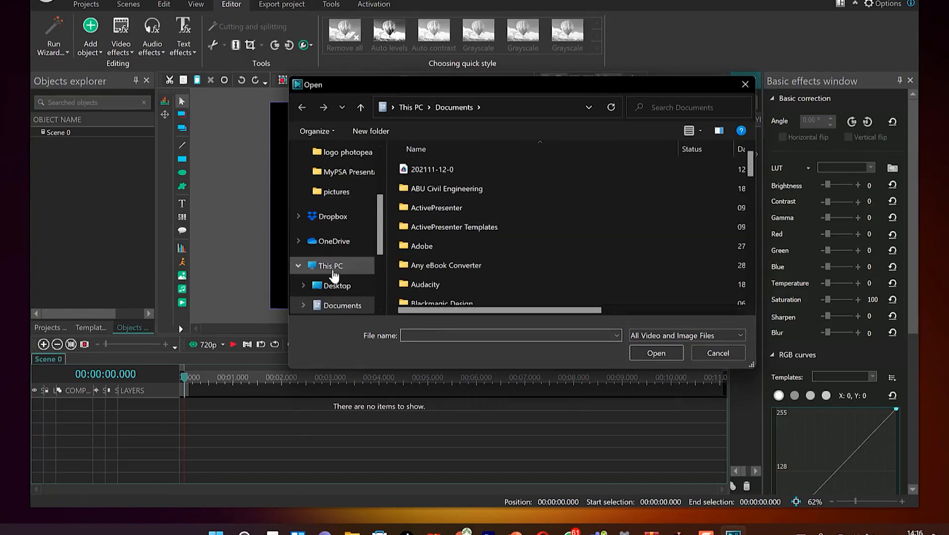
pyautogui.scroll(-3, 333, 275)
pyautogui.click(332, 250)
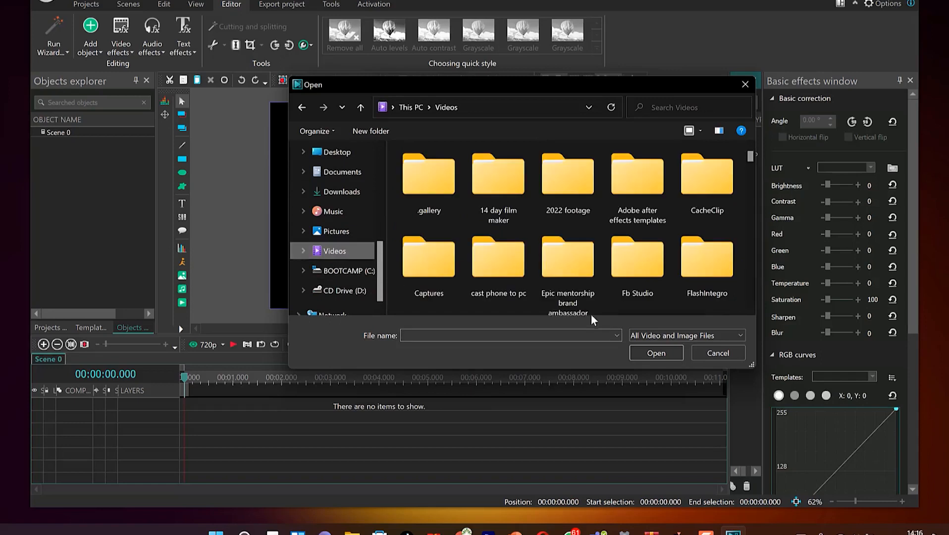
pyautogui.click(547, 269)
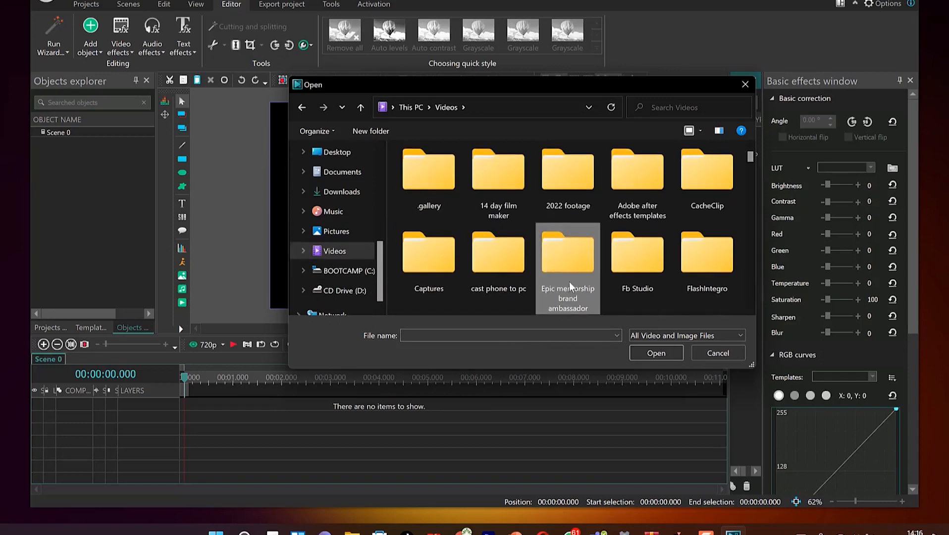
pyautogui.scroll(-5, 569, 282)
pyautogui.click(644, 150)
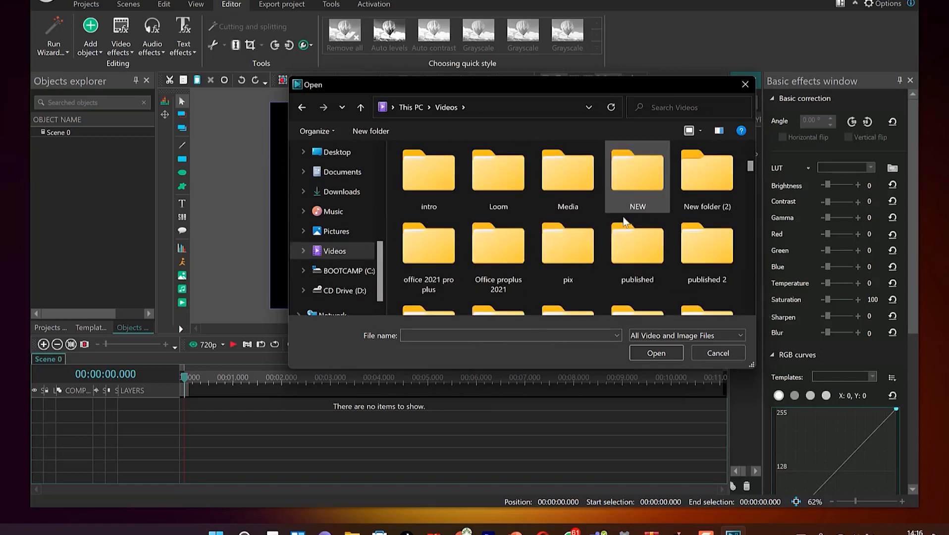
pyautogui.doubleClick(642, 187)
pyautogui.doubleClick(637, 173)
pyautogui.click(644, 181)
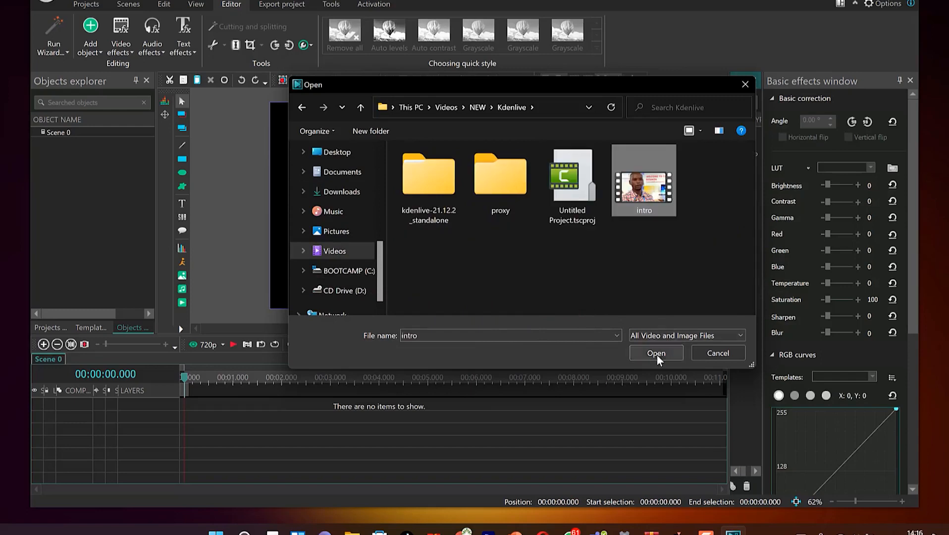
pyautogui.click(657, 353)
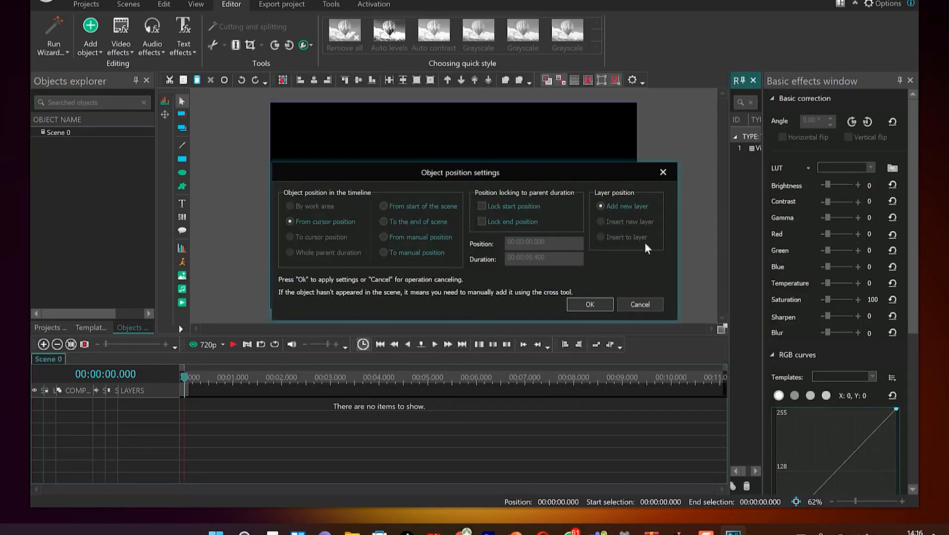
pyautogui.click(589, 304)
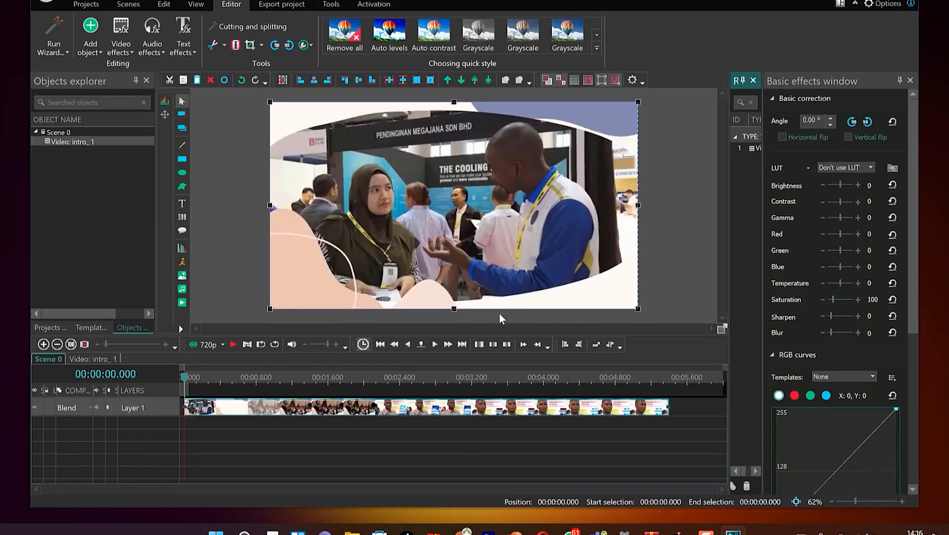
# Enlarge the intro video beyond the scene frame, and play it up to 00:00:02.300.
pyautogui.moveTo(270, 310); pyautogui.dragTo(246, 327)
pyautogui.moveTo(638, 102); pyautogui.dragTo(657, 89)
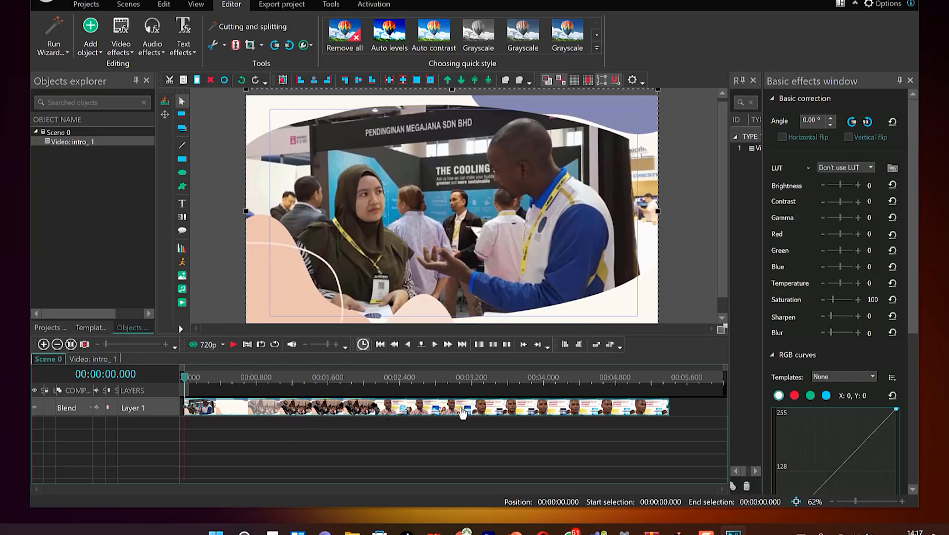
pyautogui.press('space')
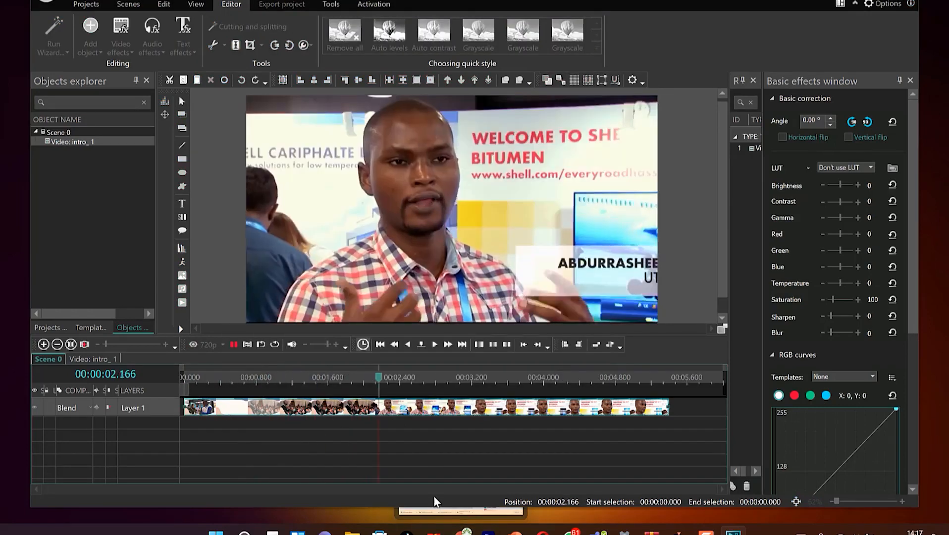
pyautogui.press('space')
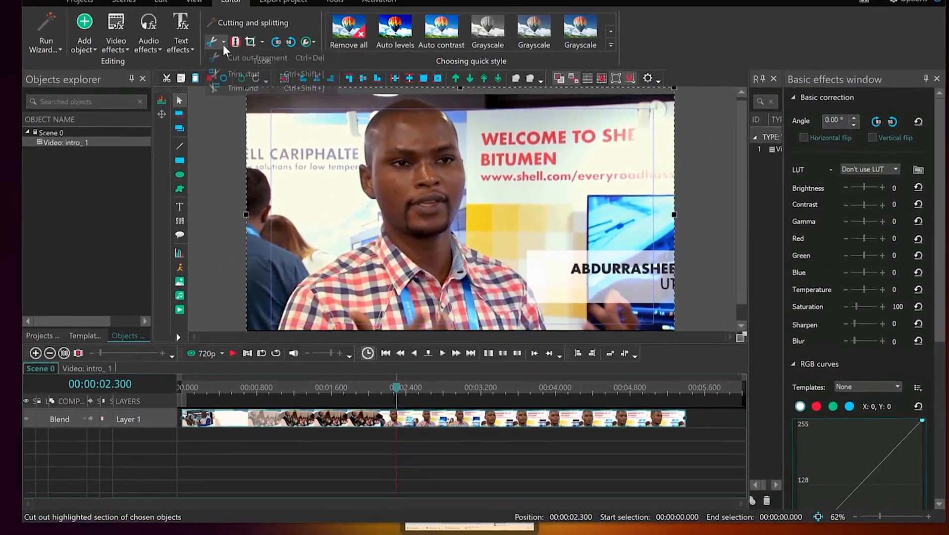
# Split the intro video at 00:00:02.300 and again at 00:00:00.566.
pyautogui.click(224, 46)
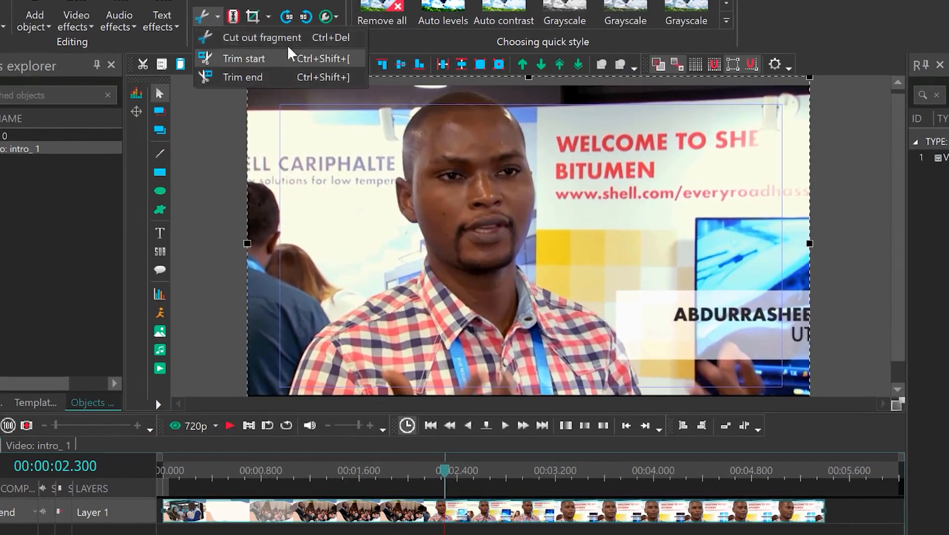
pyautogui.click(230, 16)
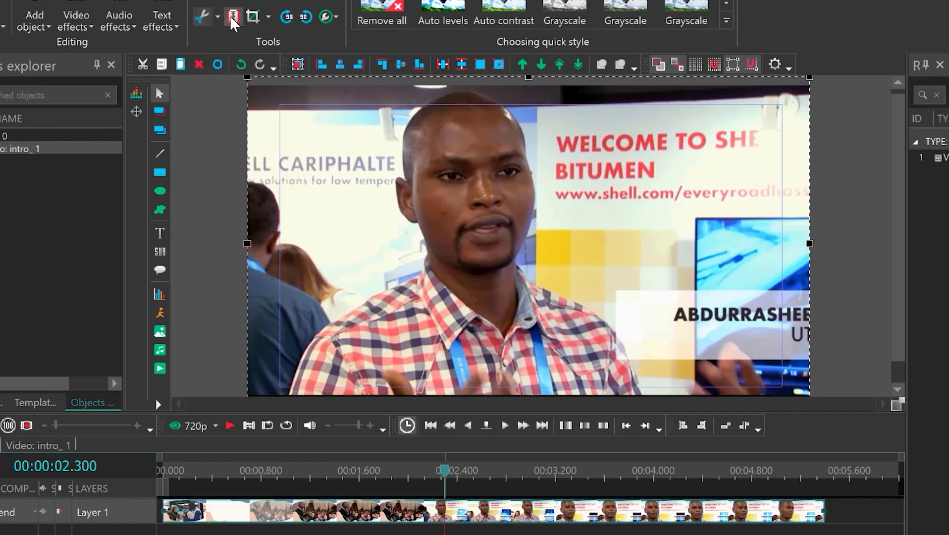
pyautogui.moveTo(444, 470); pyautogui.dragTo(290, 477)
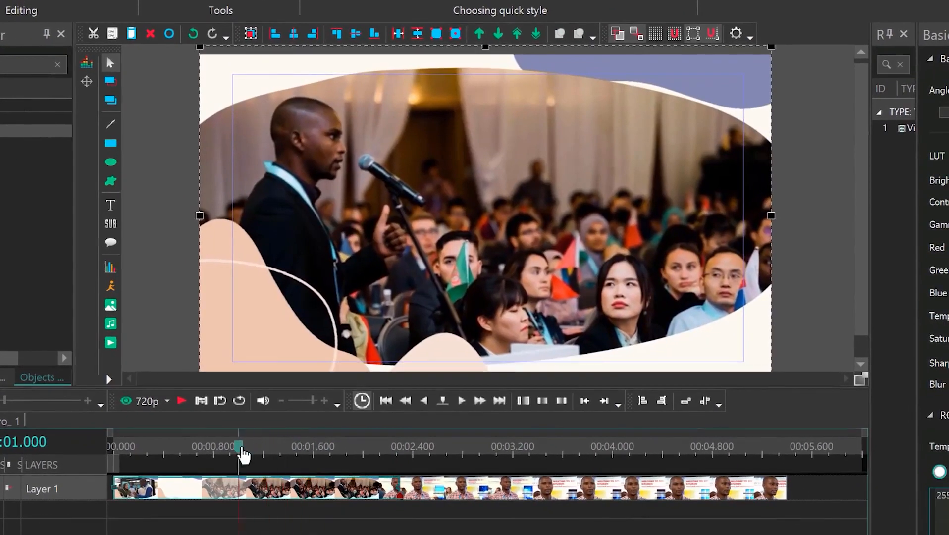
pyautogui.moveTo(243, 453); pyautogui.dragTo(191, 470)
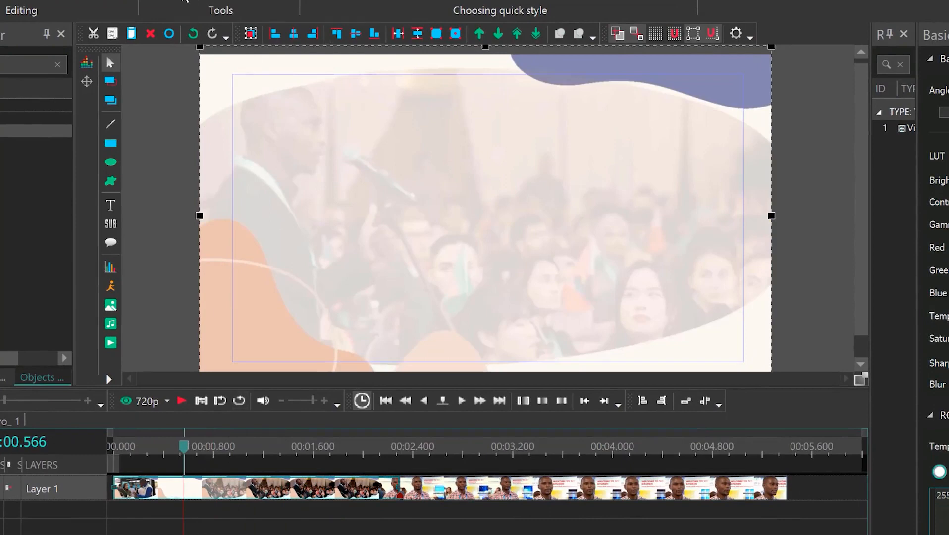
pyautogui.click(182, 400)
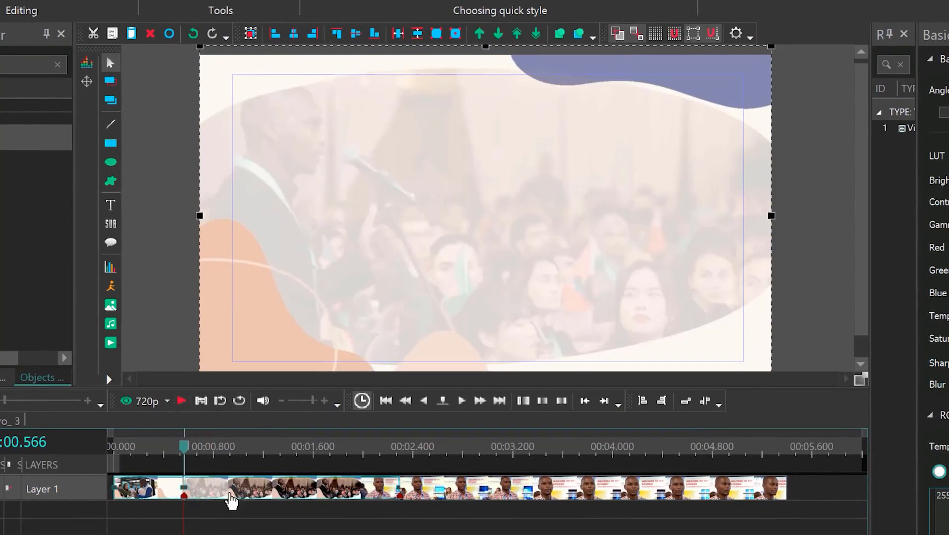
# Move the middle fragment of the split video onto a separate layer below Layer 1, keeping its time position.
pyautogui.moveTo(229, 492); pyautogui.dragTo(226, 508)
pyautogui.moveTo(315, 488); pyautogui.dragTo(316, 455)
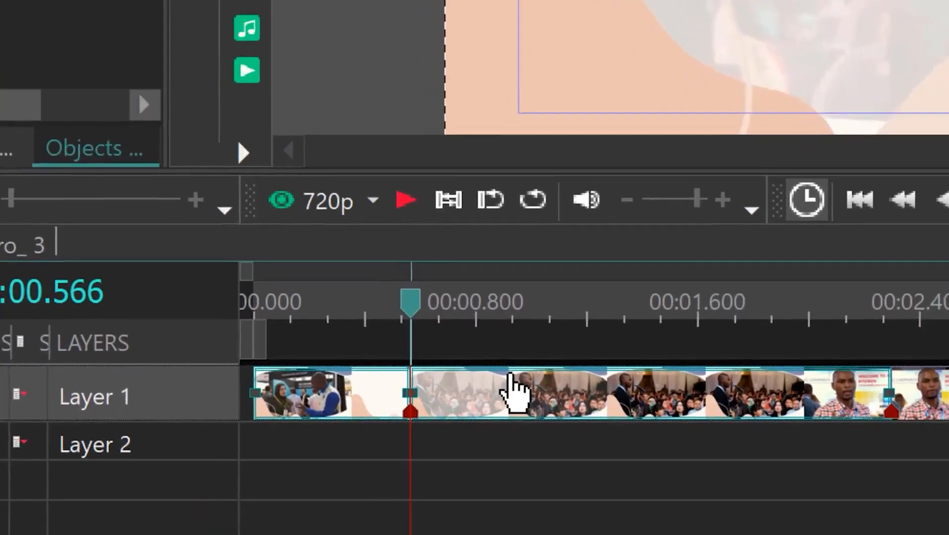
pyautogui.click(351, 531)
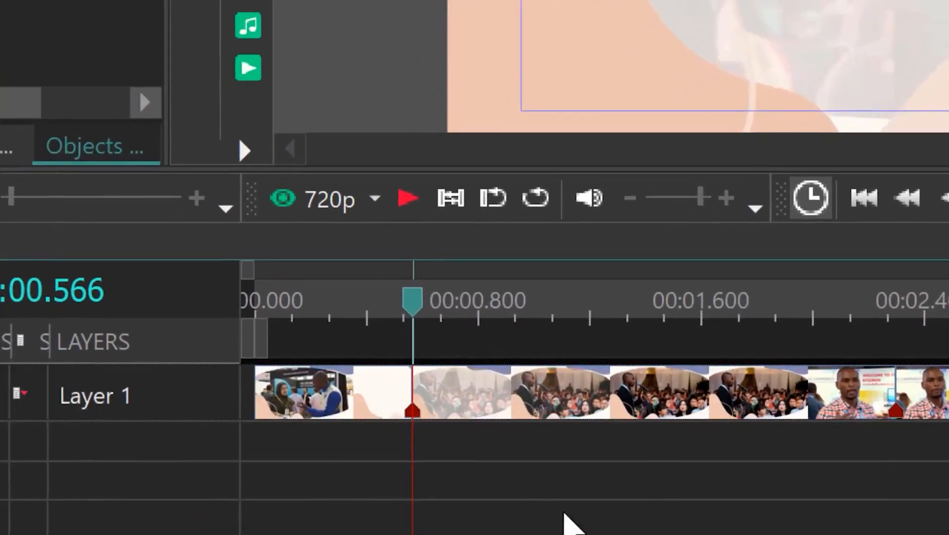
pyautogui.moveTo(500, 406); pyautogui.dragTo(508, 508)
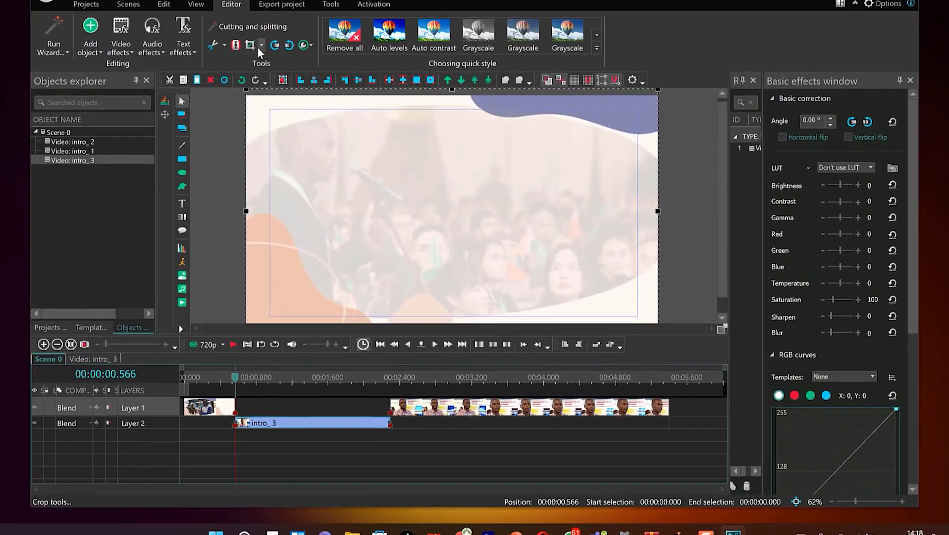
# Examine the cropping options and the full gallery of quick and Instagram styles without applying any.
pyautogui.click(259, 46)
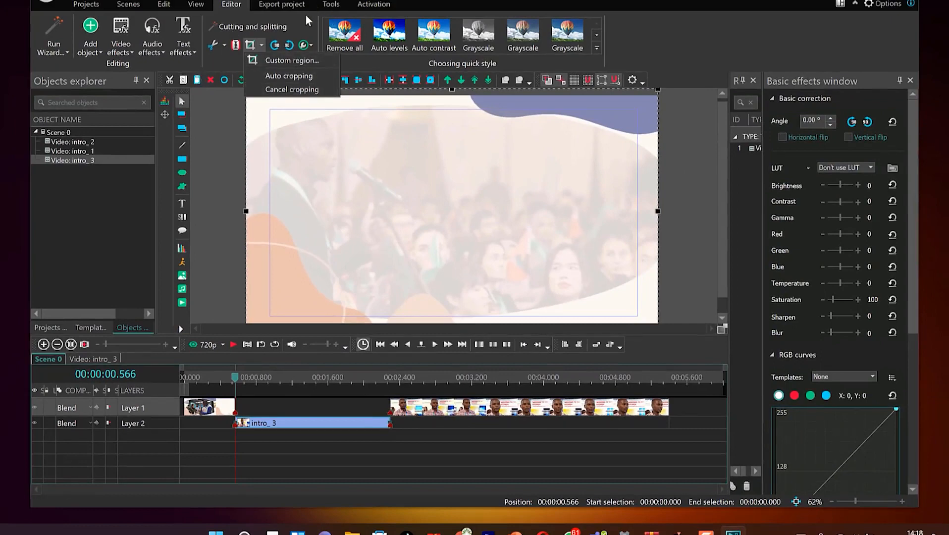
pyautogui.click(752, 6)
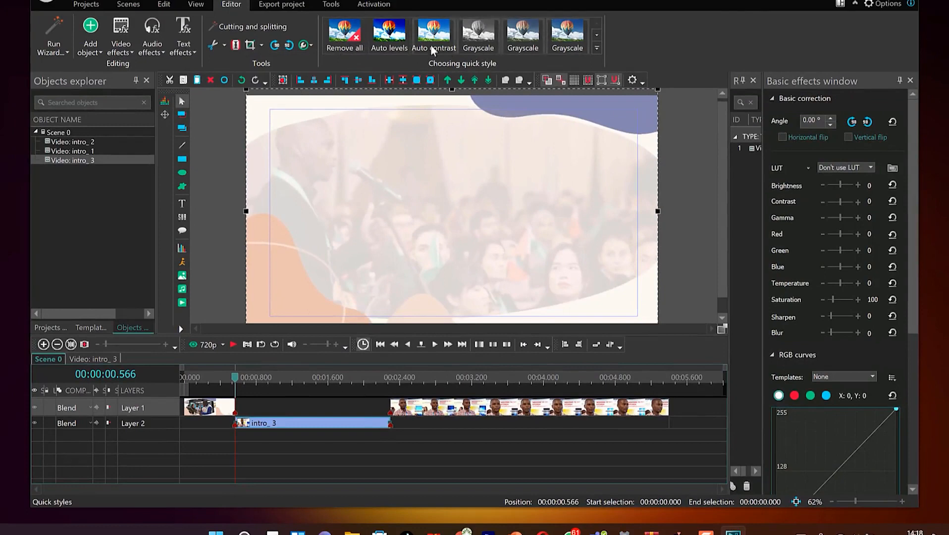
pyautogui.click(597, 49)
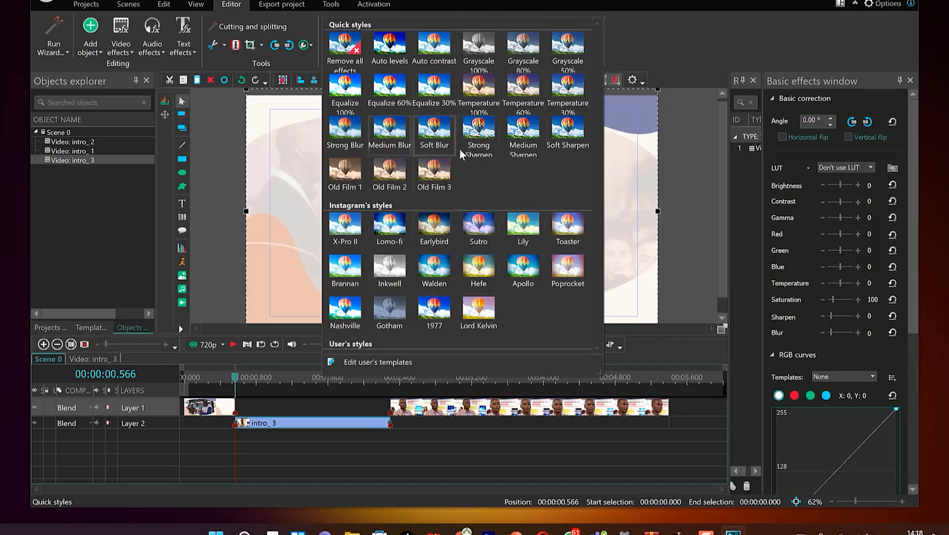
pyautogui.click(612, 218)
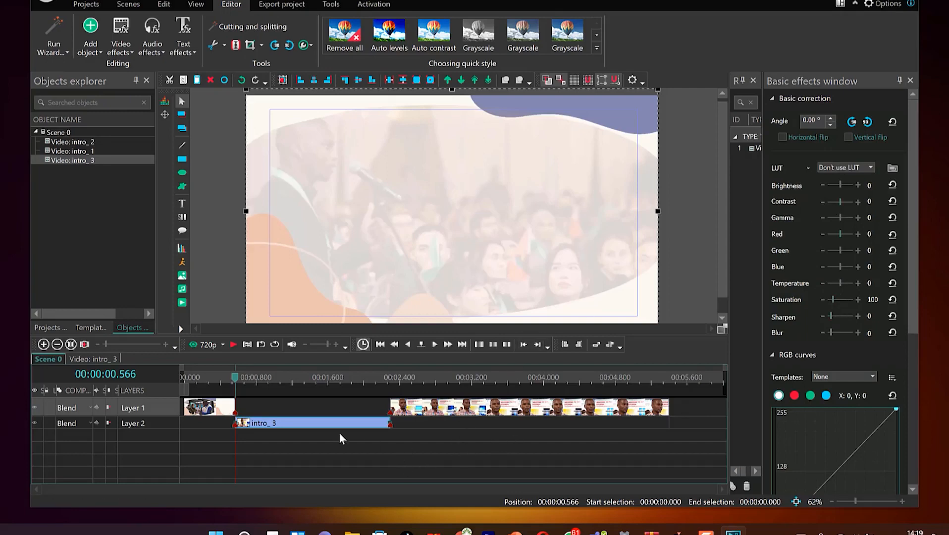
# Position the timeline cursor at 00:00:03.100 and select the last fragment of the split video.
pyautogui.moveTo(242, 385); pyautogui.dragTo(468, 384)
pyautogui.click(485, 436)
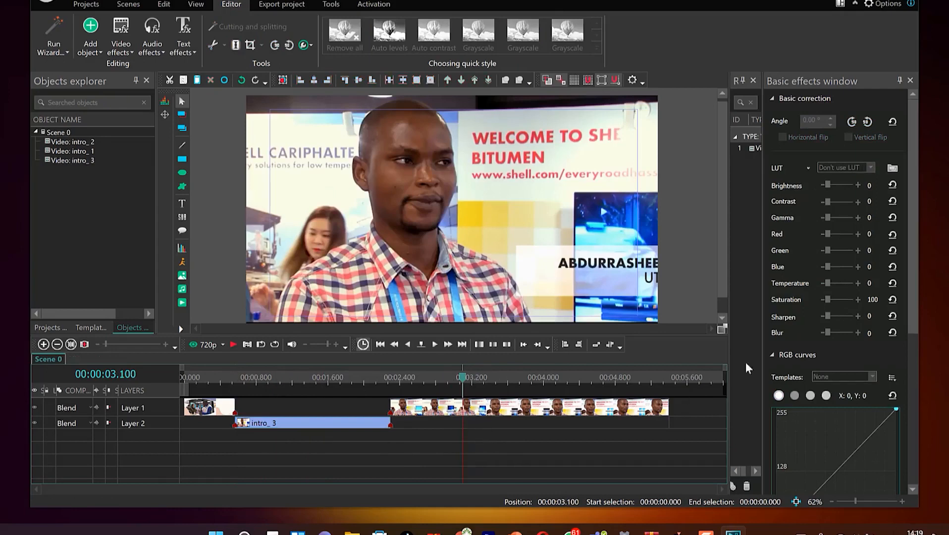
pyautogui.scroll(-1, 865, 424)
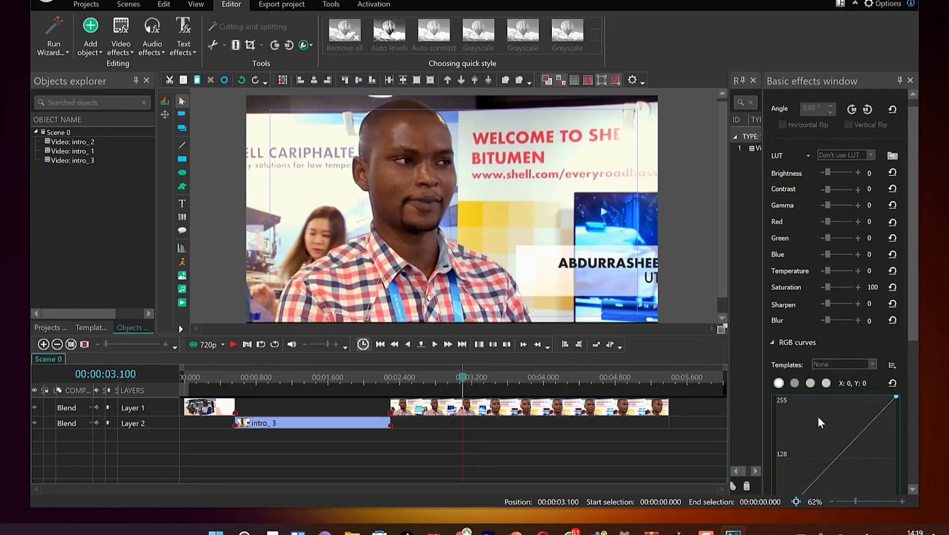
pyautogui.click(183, 34)
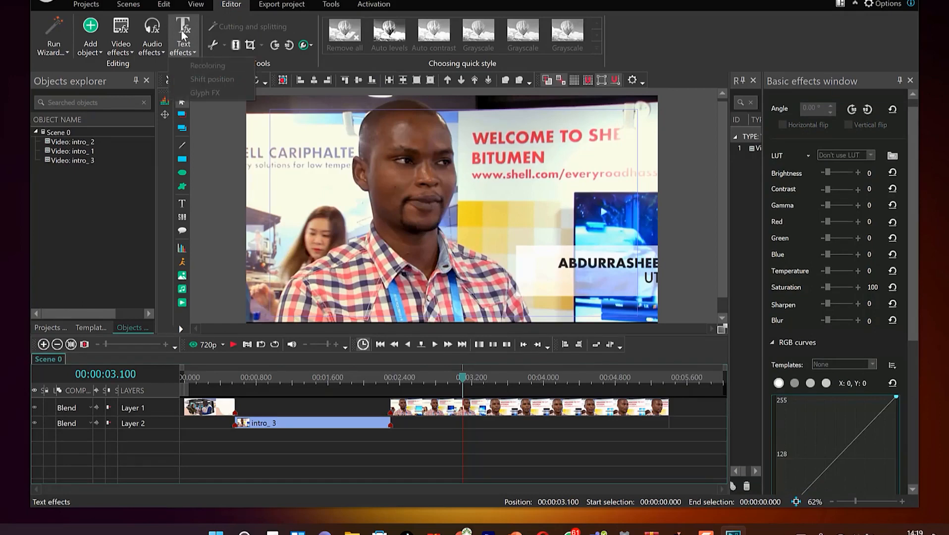
pyautogui.click(299, 232)
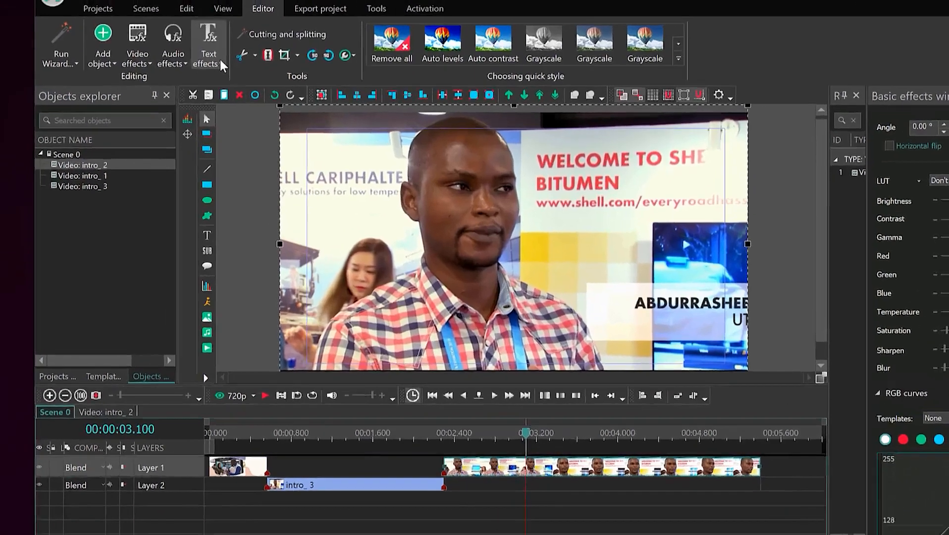
# Look through the available audio effects, including the Special group with Reverse.
pyautogui.click(193, 50)
pyautogui.click(152, 50)
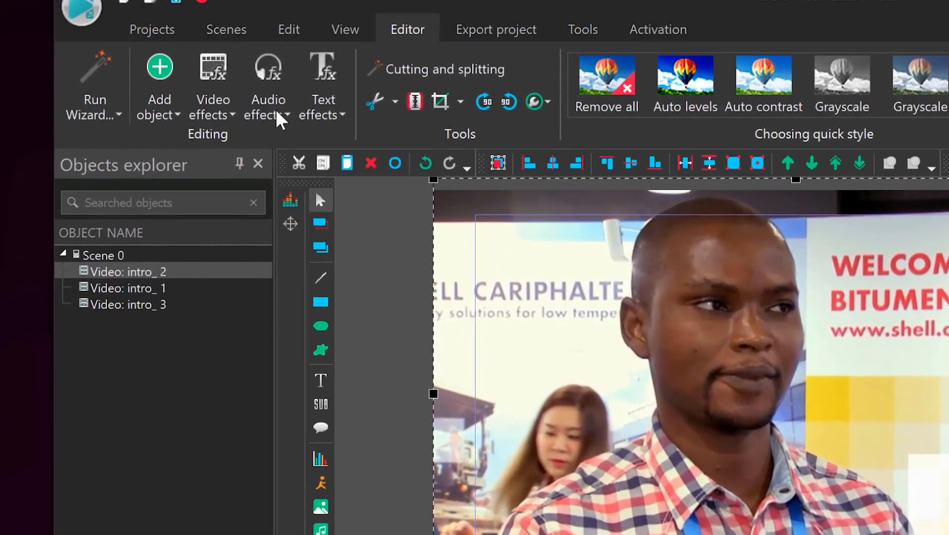
pyautogui.click(287, 122)
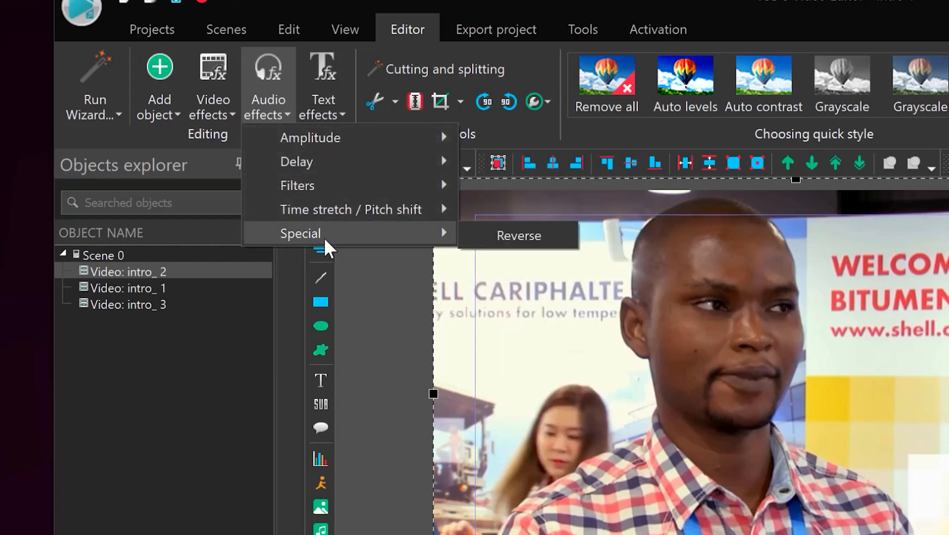
# Look through the video effect categories from Quick styles and Adjustments to Transforms, Nature and Transitions without applying any.
pyautogui.click(228, 117)
pyautogui.moveTo(238, 144)
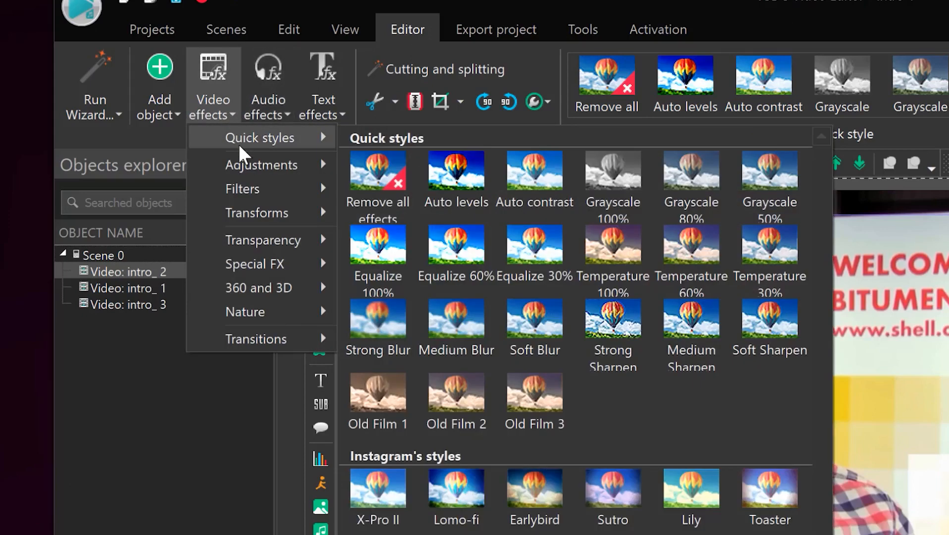
pyautogui.moveTo(288, 172)
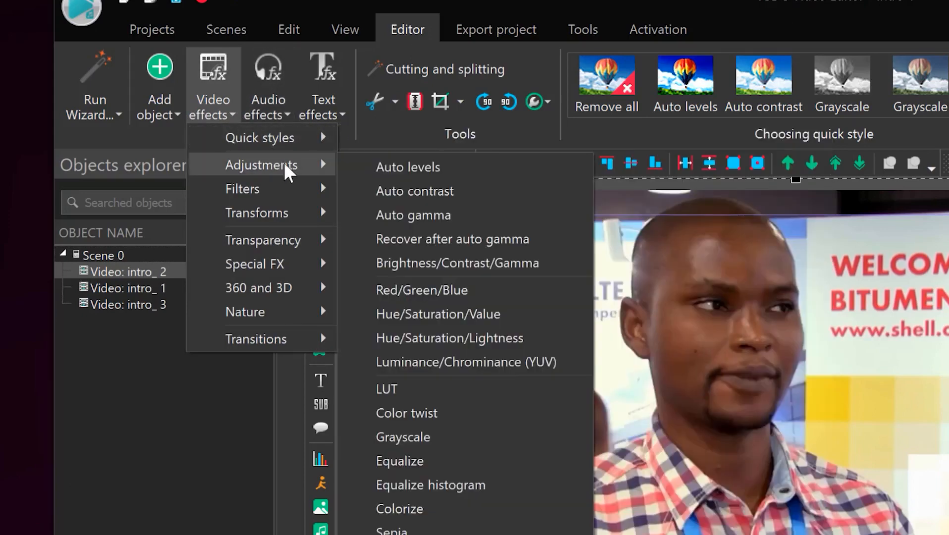
pyautogui.moveTo(307, 229)
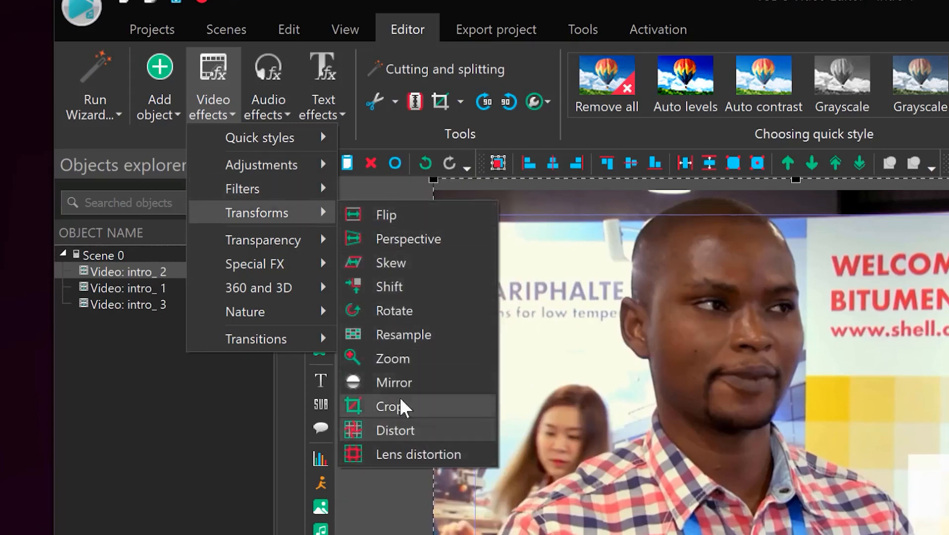
pyautogui.moveTo(292, 250)
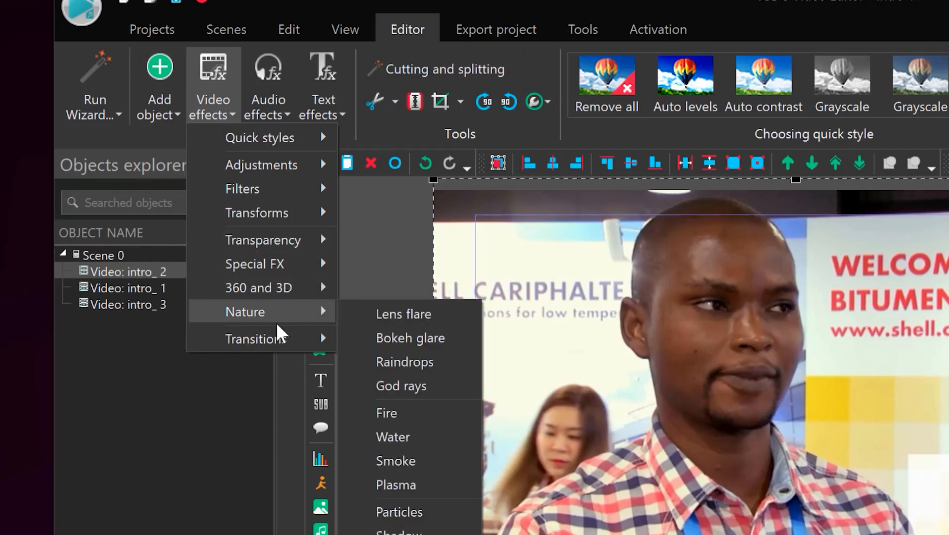
pyautogui.moveTo(276, 347)
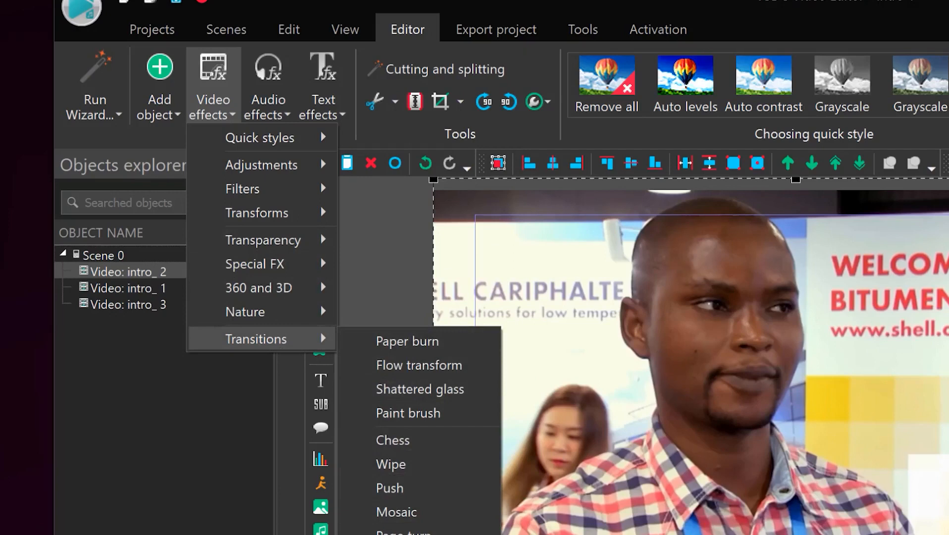
pyautogui.click(176, 351)
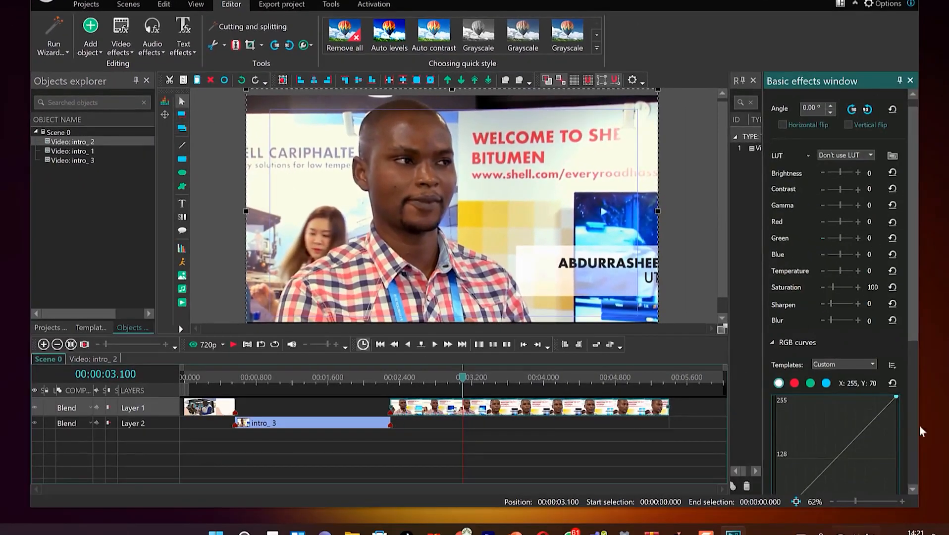
# Shape the white RGB curve of the selected fragment into a gentle S with brighter highlights and darker shadows.
pyautogui.click(875, 419)
pyautogui.click(876, 419)
pyautogui.moveTo(875, 419); pyautogui.dragTo(860, 411)
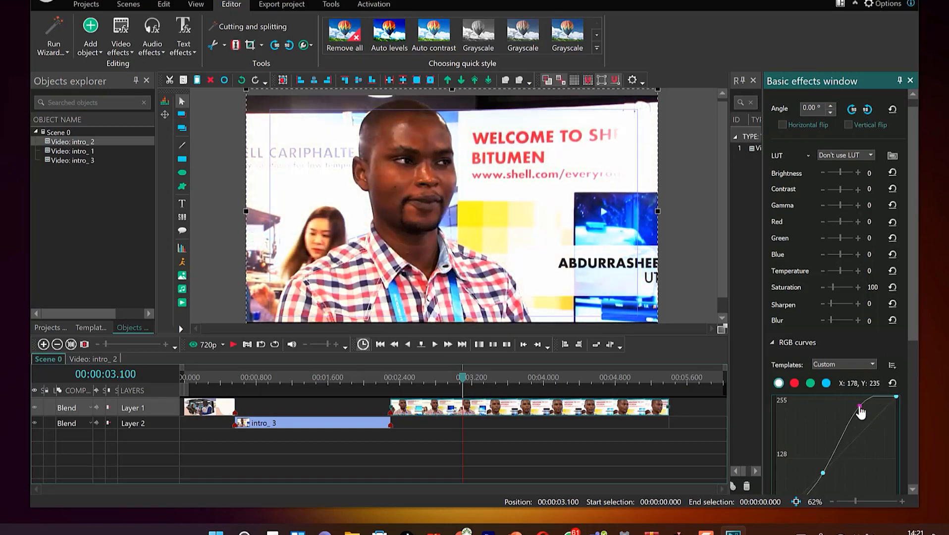
pyautogui.moveTo(860, 411); pyautogui.dragTo(868, 413)
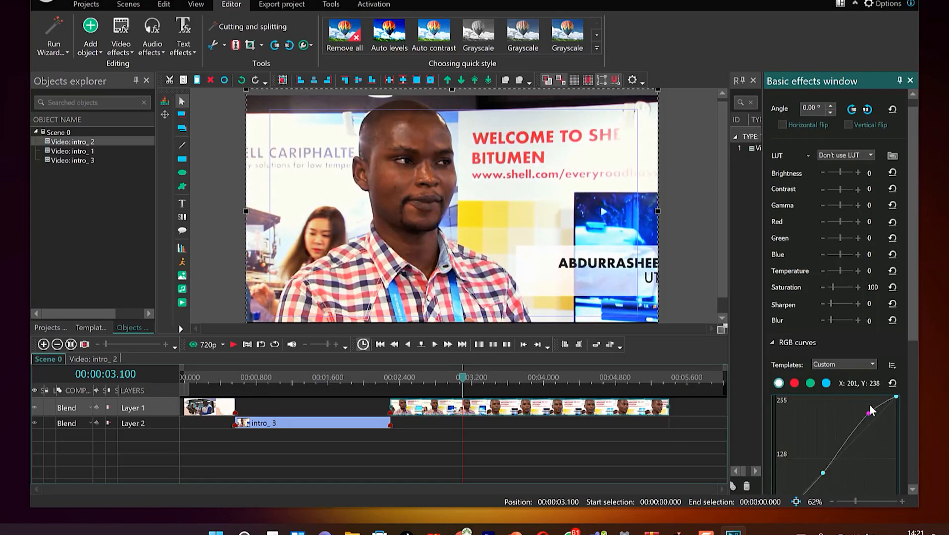
pyautogui.moveTo(822, 473)
pyautogui.mouseDown()
pyautogui.moveTo(835, 481)
pyautogui.moveTo(826, 477)
pyautogui.mouseUp()
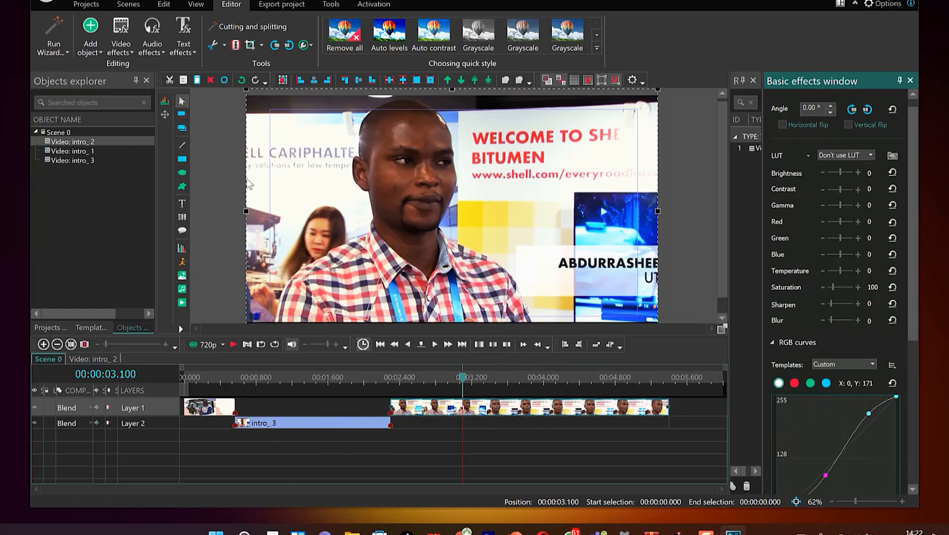
# Open the project's export settings and check the AVI profile types, keeping H.264 / AVC.
pyautogui.click(281, 7)
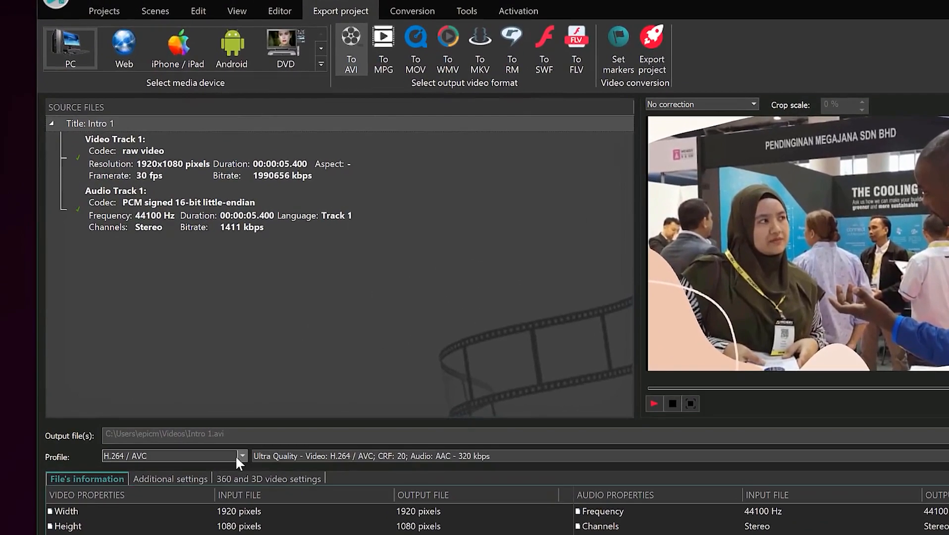
pyautogui.click(226, 435)
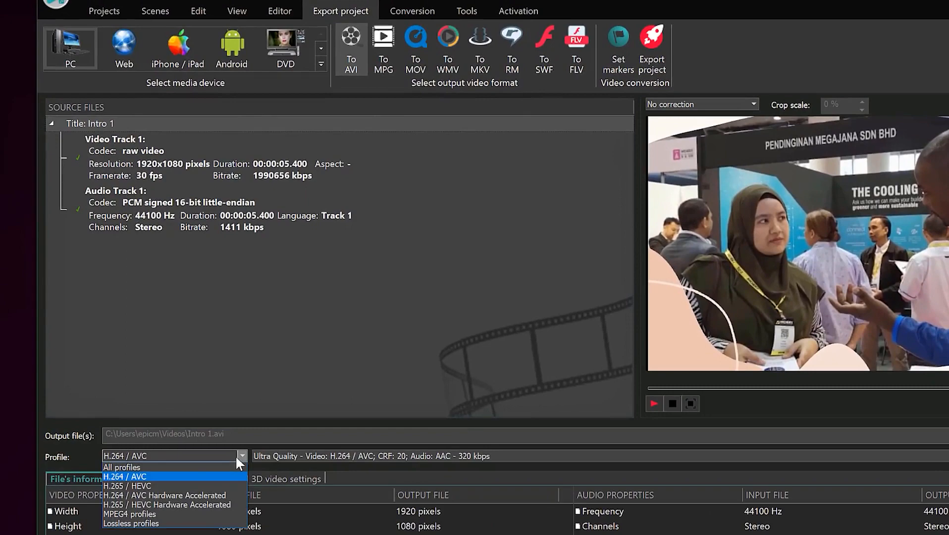
pyautogui.click(319, 360)
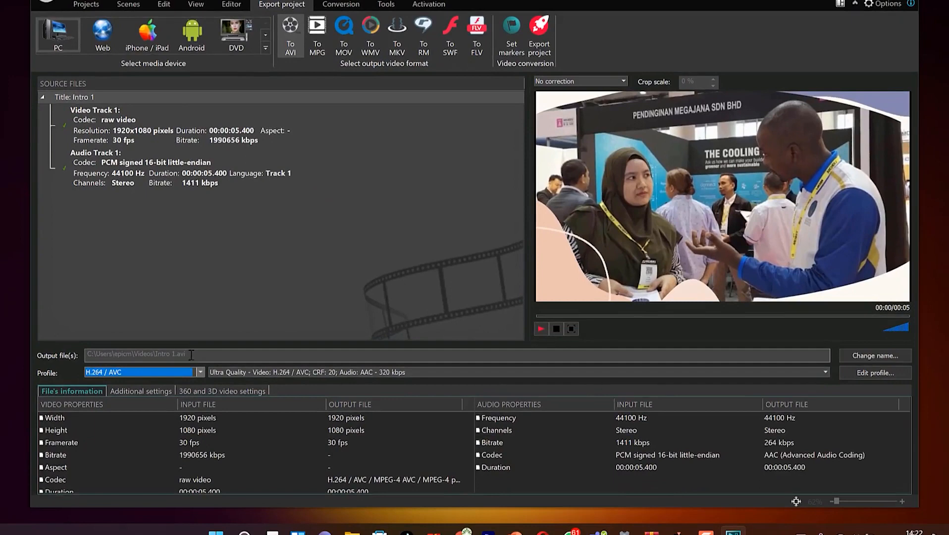
# Look over the output file naming dialog and the AVI profile editor, and cancel both.
pyautogui.click(187, 354)
pyautogui.click(865, 360)
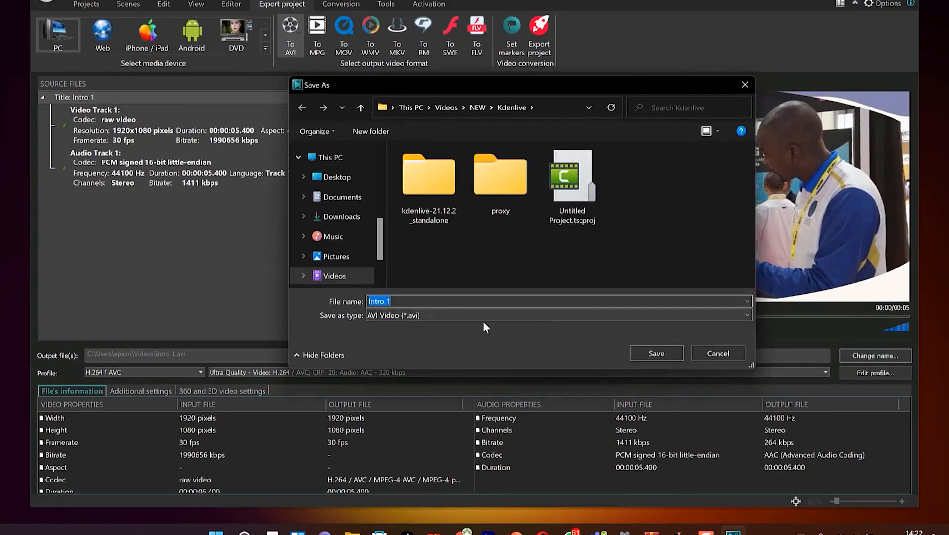
pyautogui.click(720, 353)
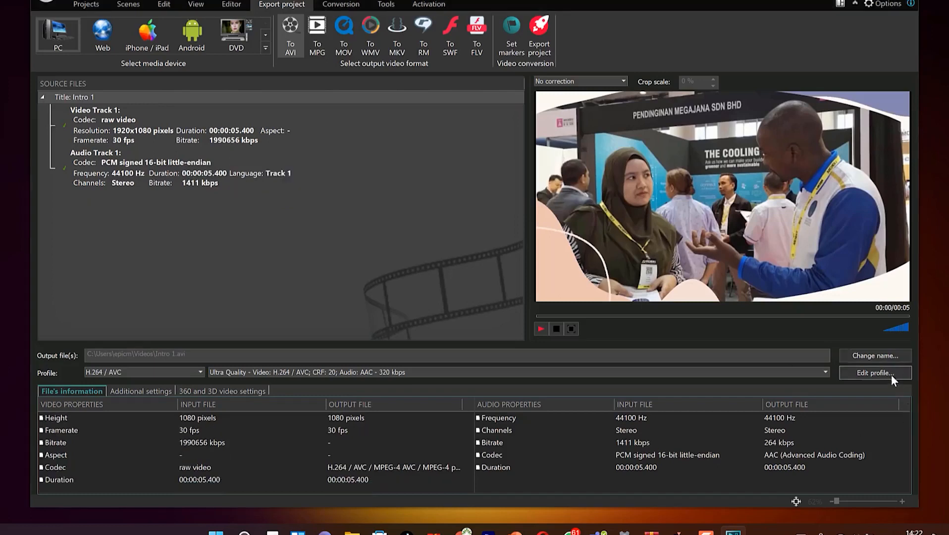
pyautogui.click(888, 374)
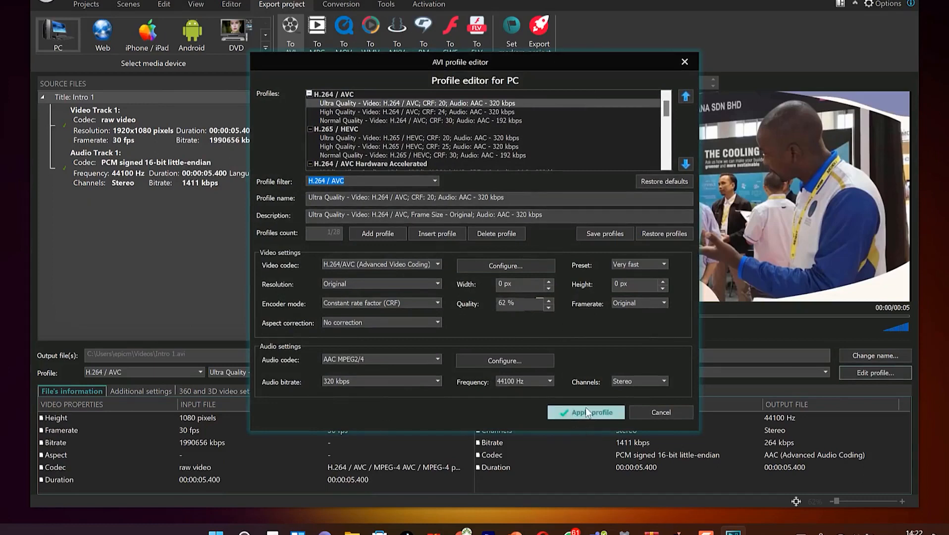
pyautogui.click(663, 415)
pyautogui.moveTo(645, 369)
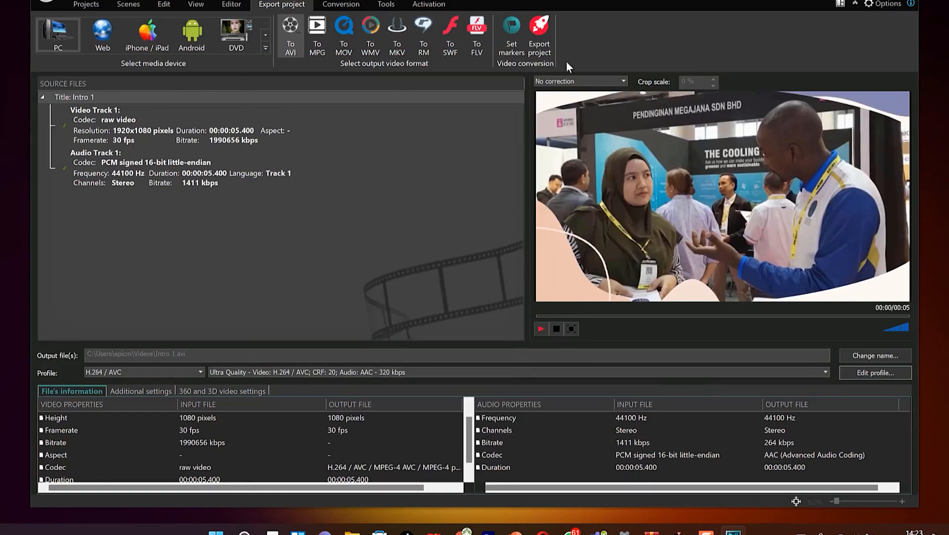
# Export the project as AVI with the H.264 / AVC profile, continuing without premium features.
pyautogui.click(543, 26)
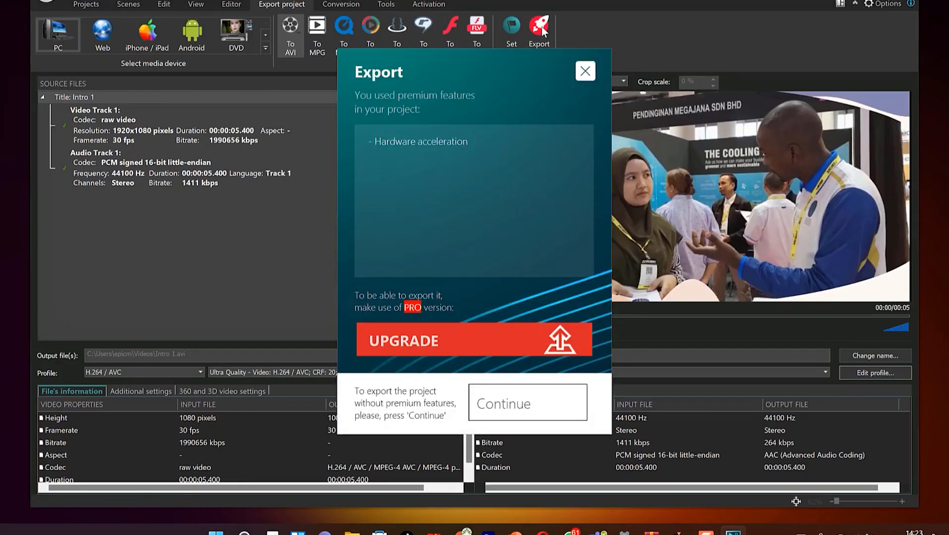
pyautogui.click(489, 413)
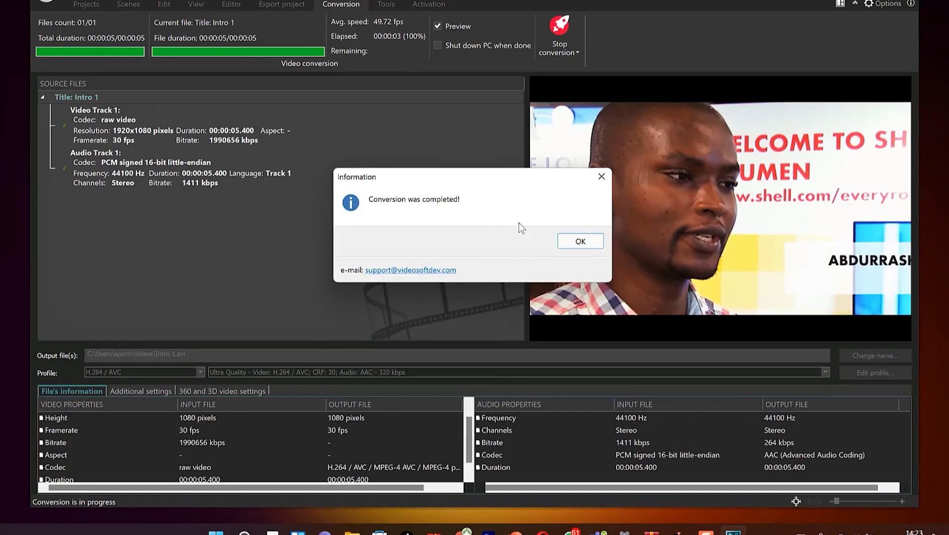
pyautogui.click(577, 244)
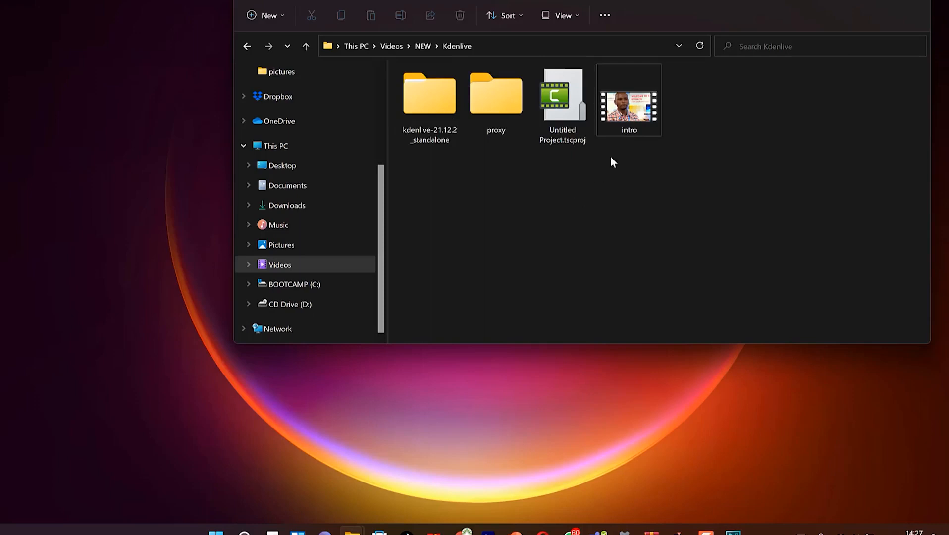
# Open the intro video from the Kdenlive folder in Films & TV, and return to VSDC Video Editor.
pyautogui.click(628, 114)
pyautogui.click(627, 117)
pyautogui.doubleClick(626, 117)
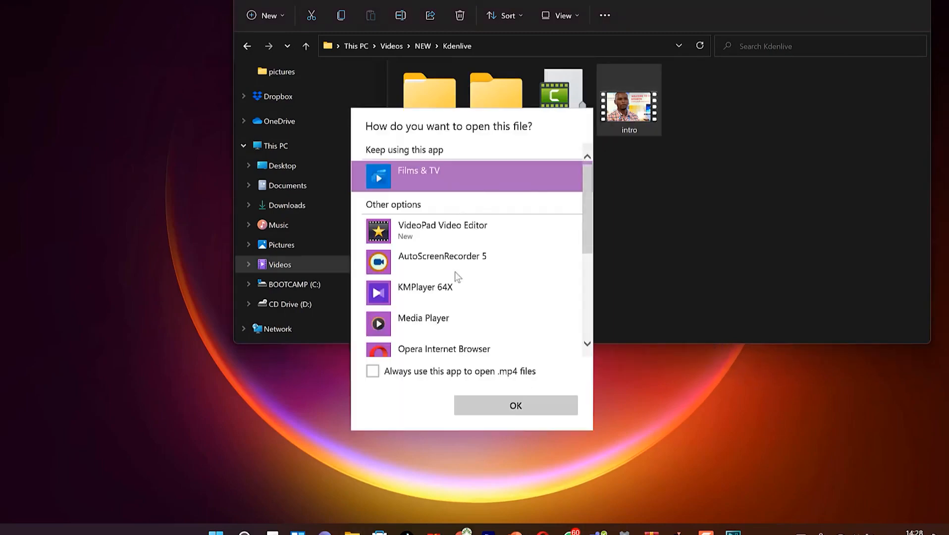
pyautogui.click(500, 407)
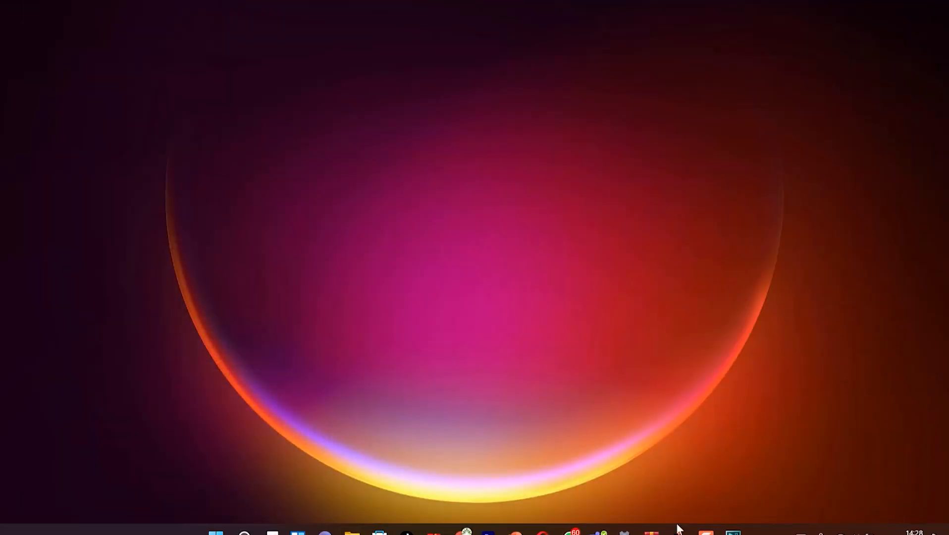
pyautogui.click(733, 530)
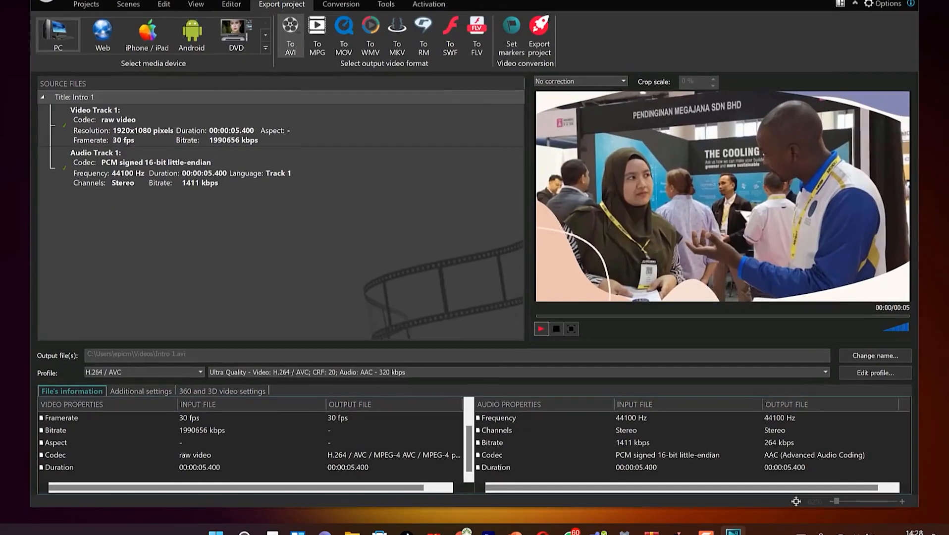